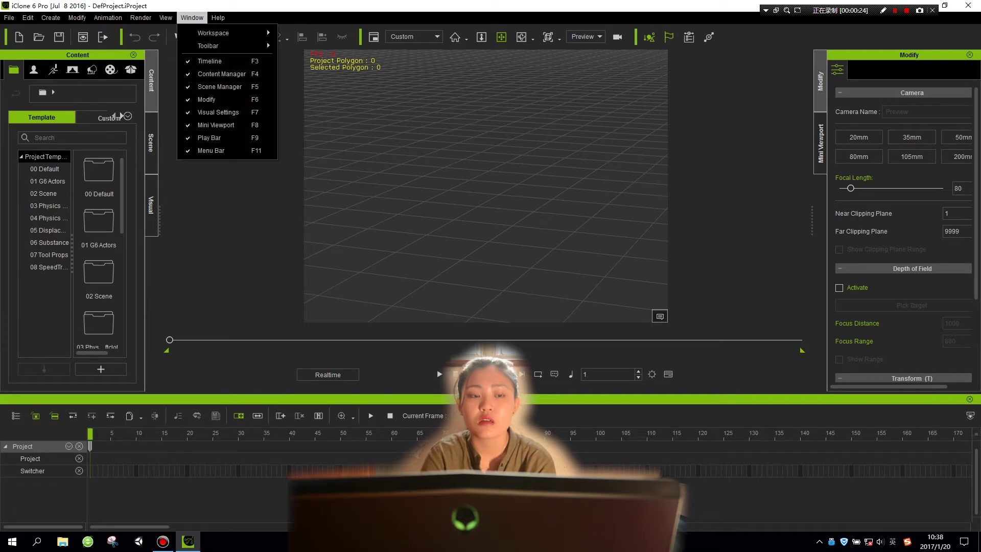
Review the workspace layout options, including Standard, Animation, Visual Effects, Final Render, All Panels, Full Screen, Save Layout and Reset Layout
mouse_move(224, 33)
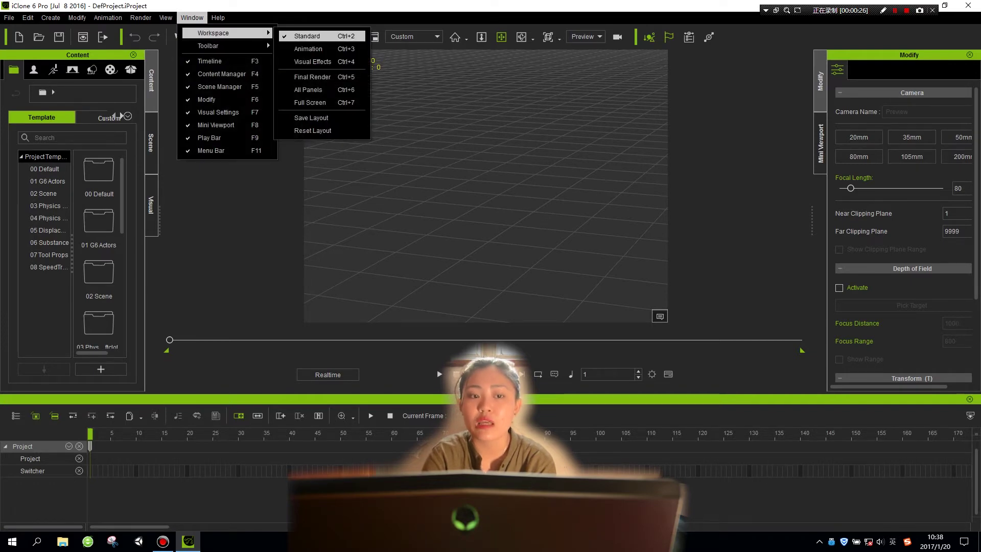
key(Down)
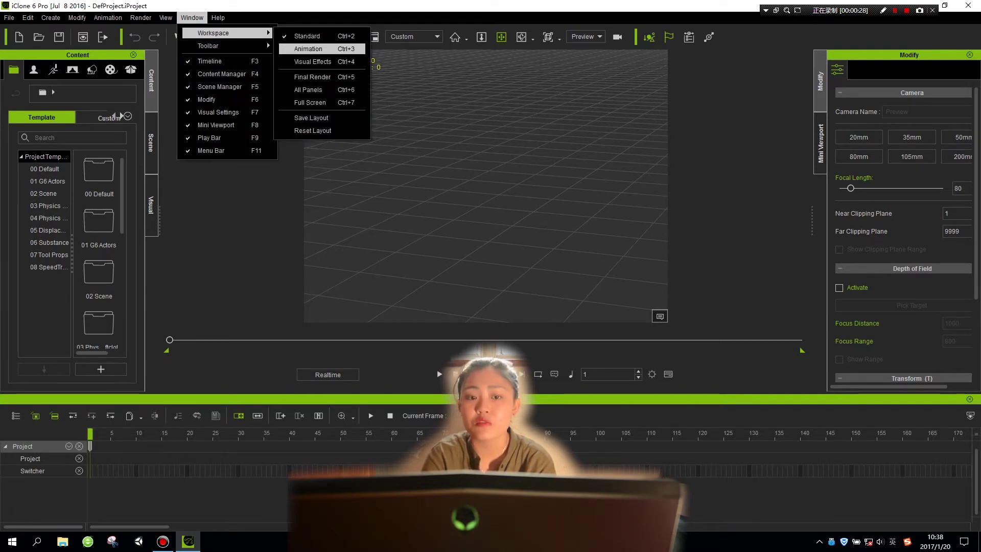
key(Down)
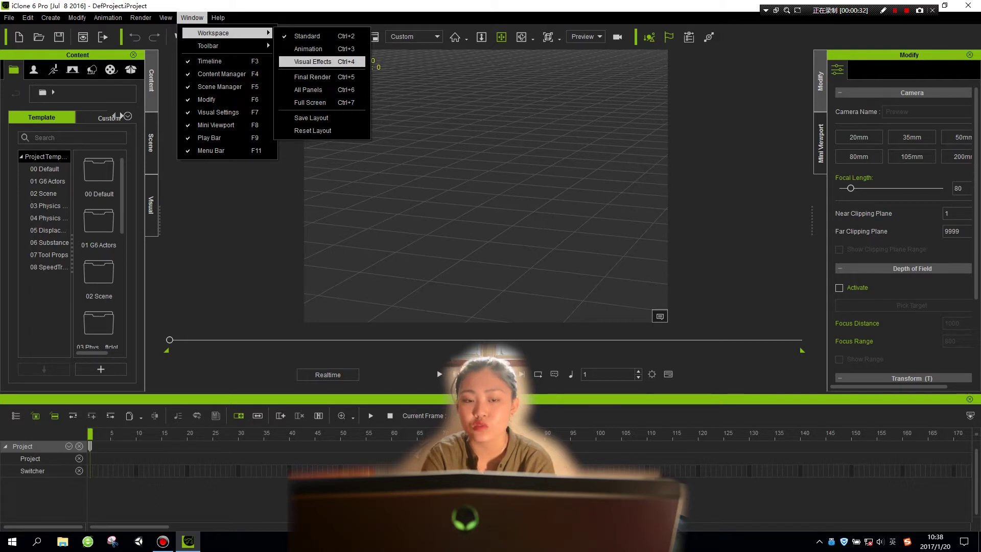
key(Down)
key(Down)
key(Down)
key(Down)
key(Up)
key(Up)
key(Up)
key(Up)
key(Up)
key(Up)
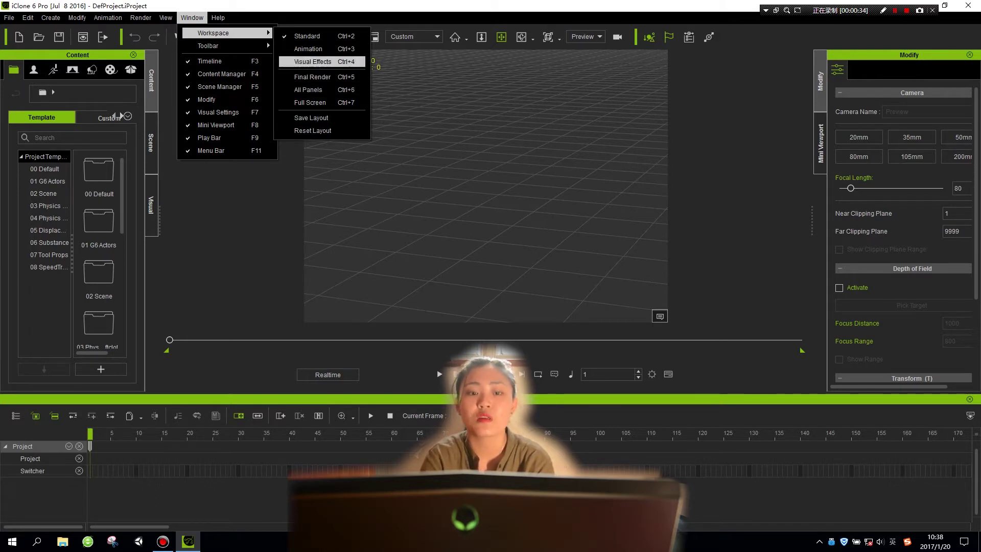
key(Down)
key(Down)
key(Down)
key(Down)
key(Down)
key(Down)
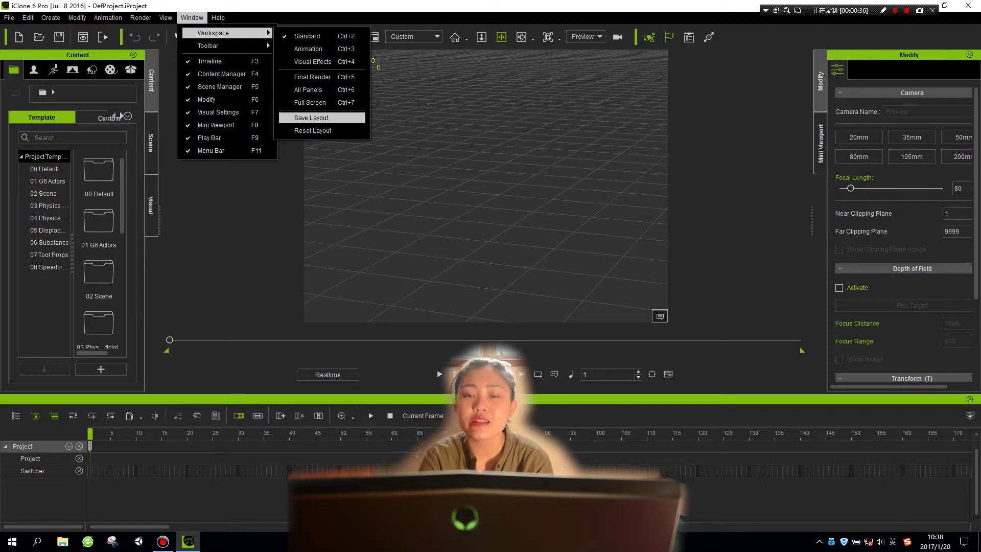
key(Escape)
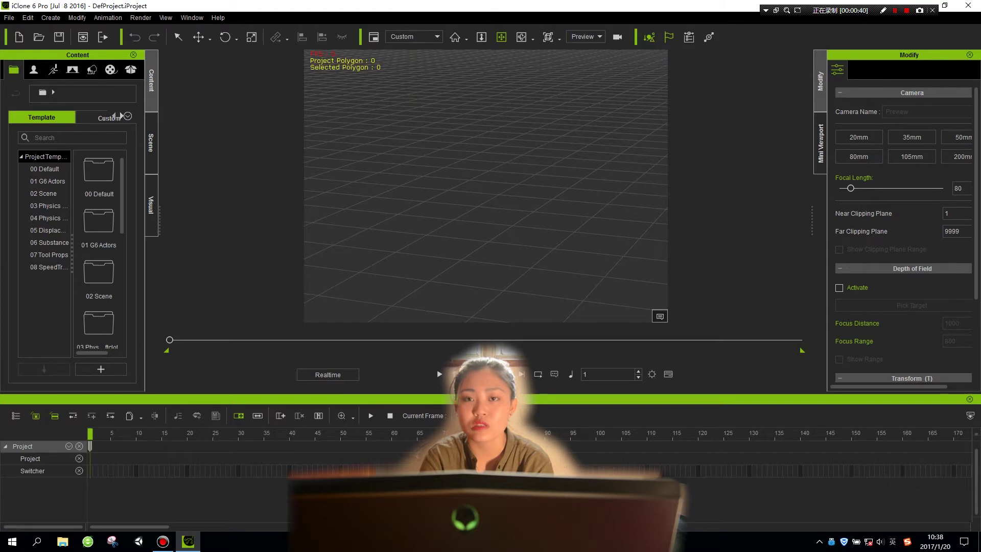
key(alt+w)
key(Right)
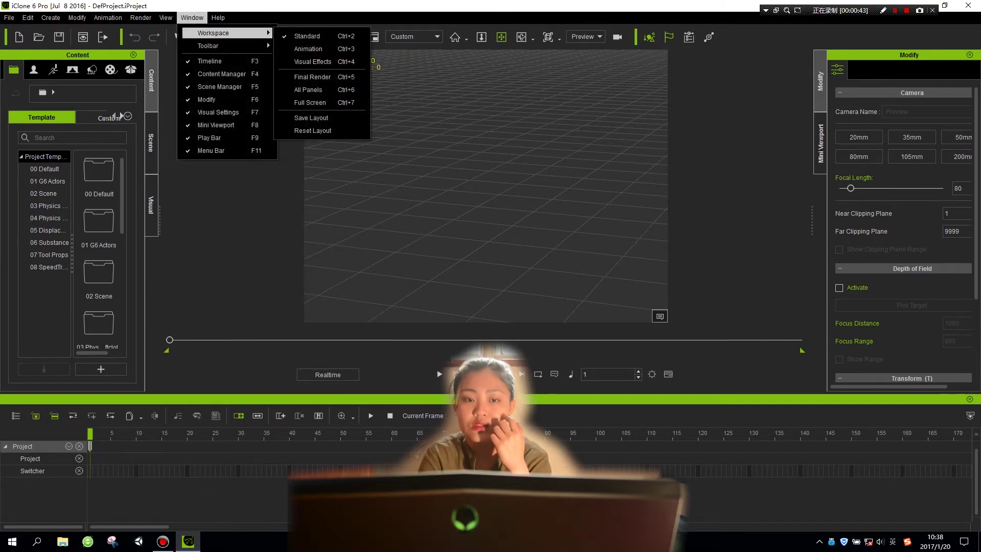
key(Escape)
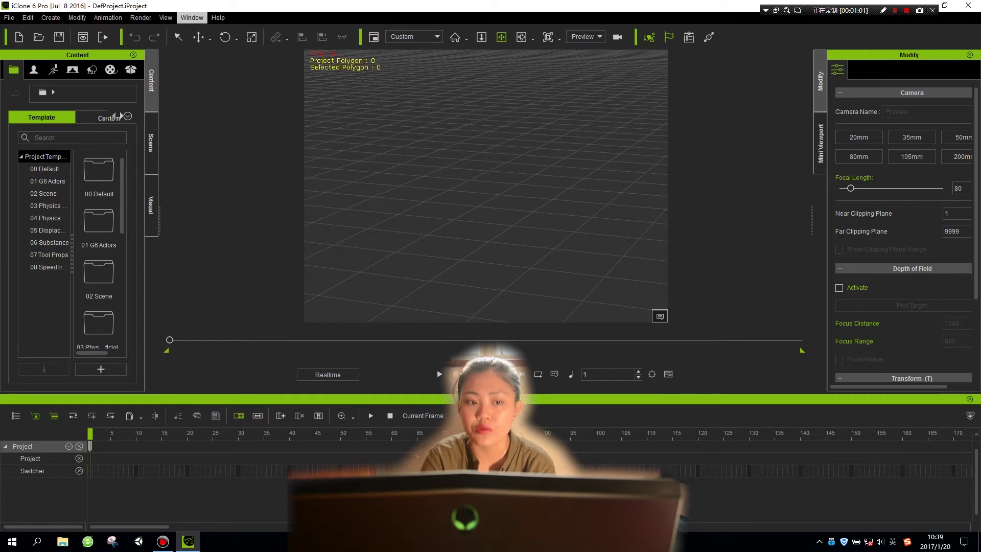
Switch the workspace layout to Animation and return it to Standard
click(191, 17)
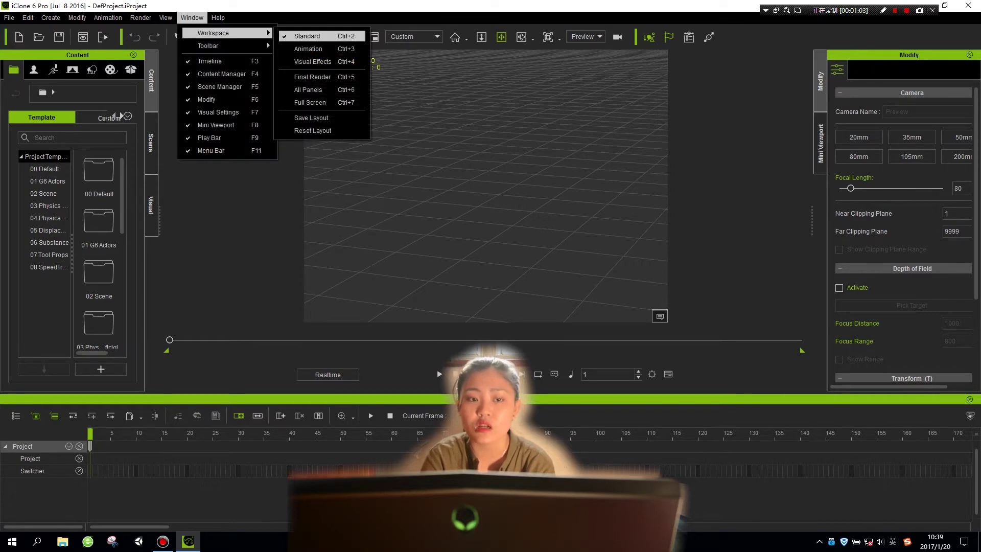
click(308, 49)
click(191, 17)
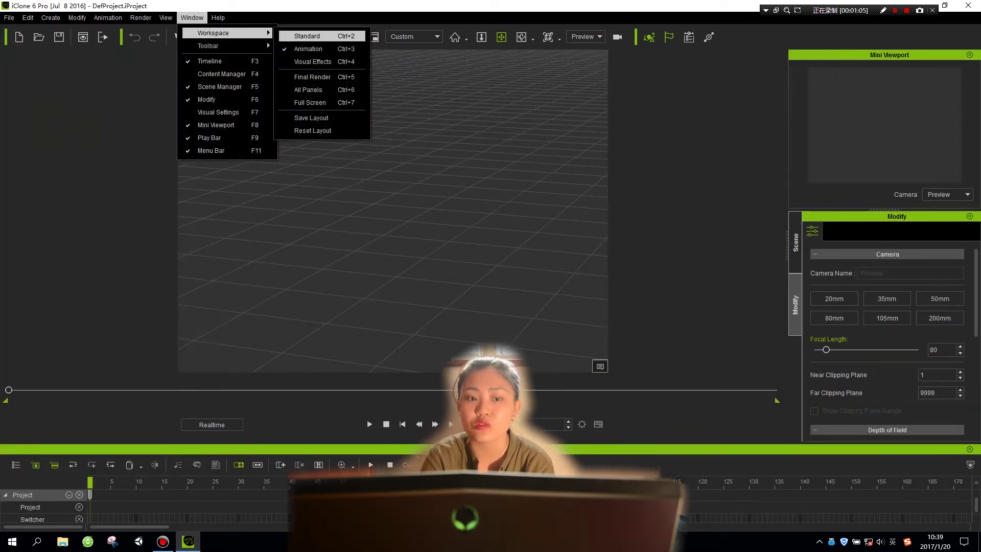
click(306, 35)
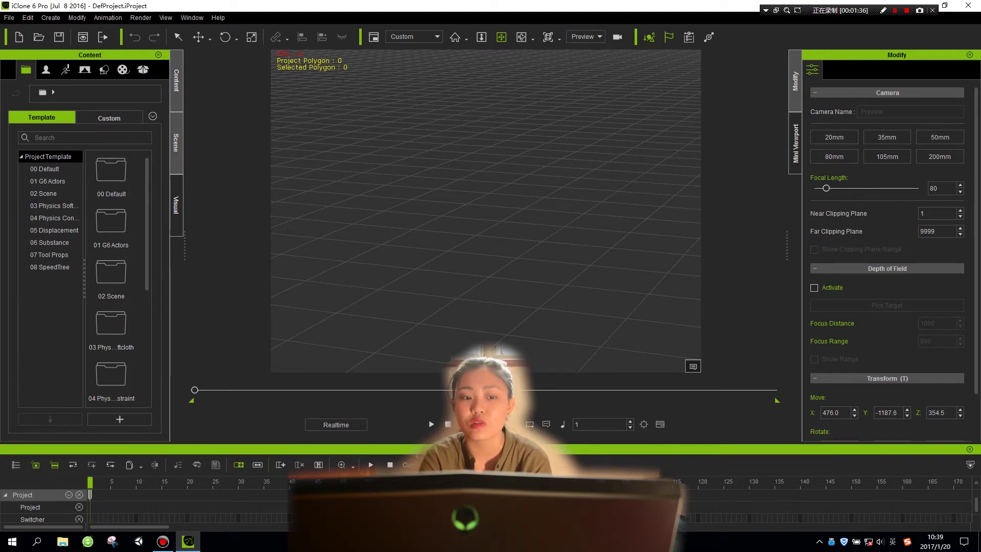
Look through the avatar template categories Avatar, Head, BodyPart and Accessory
click(46, 70)
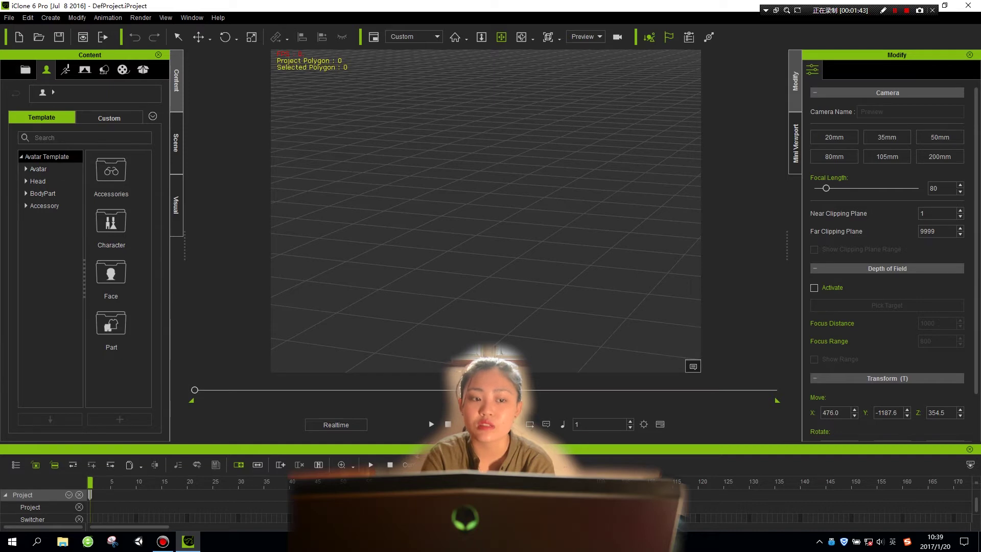
click(39, 169)
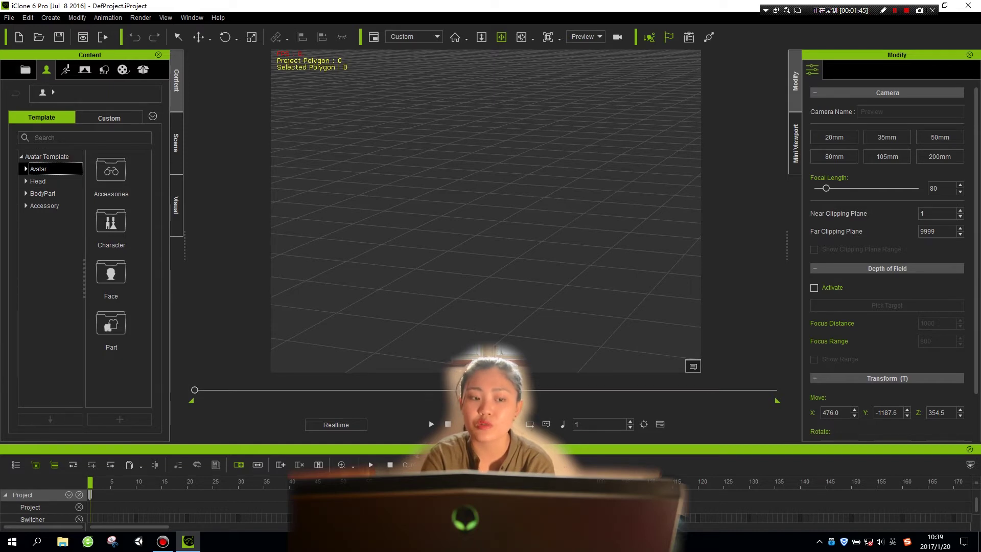
click(39, 181)
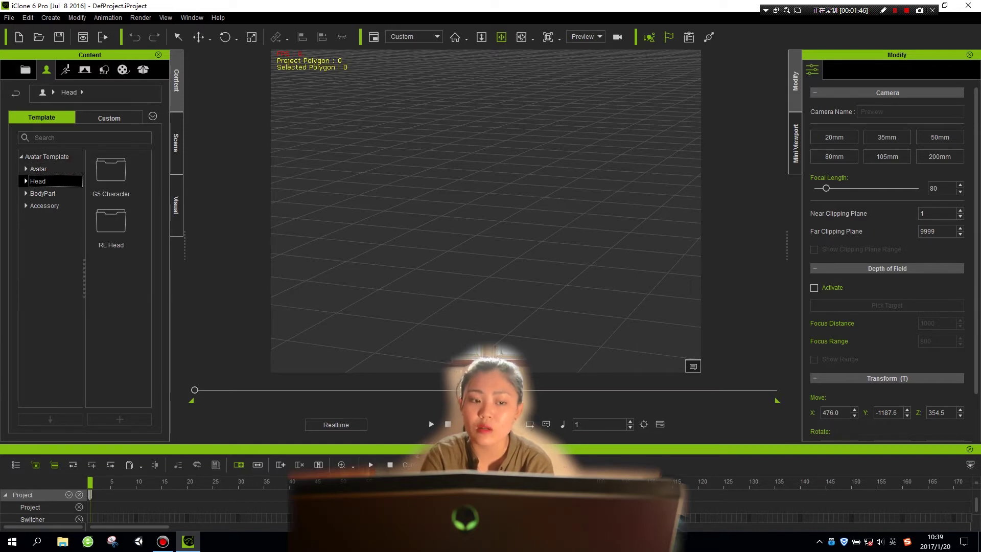
click(42, 194)
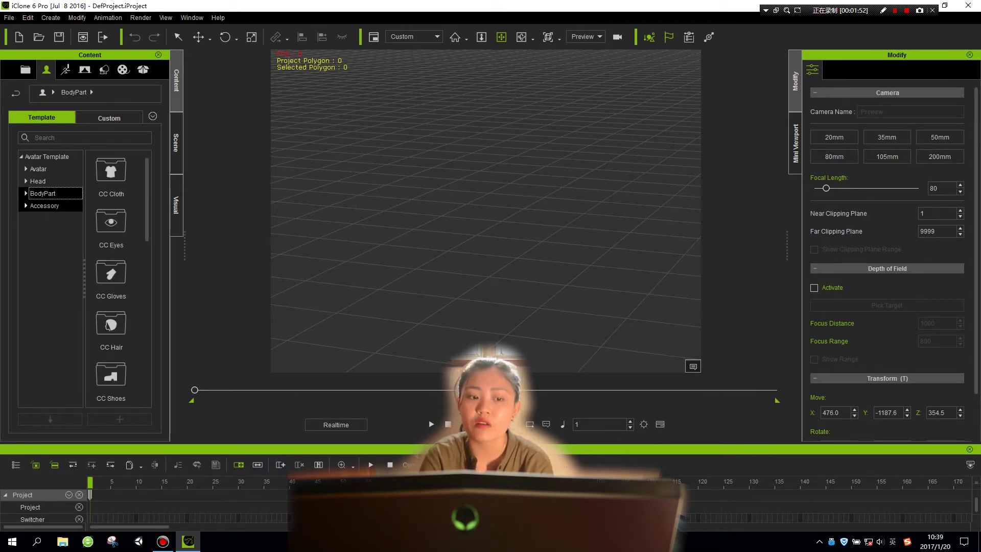
click(49, 205)
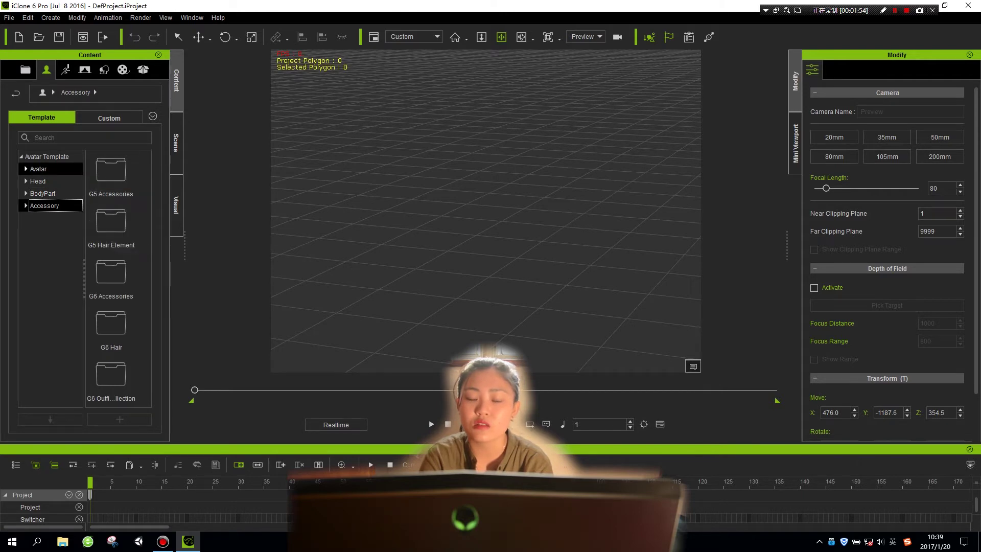
Add the Gwynn avatar from the 02_G5 Character folder to the scene and activate the object Rotate tool
click(43, 169)
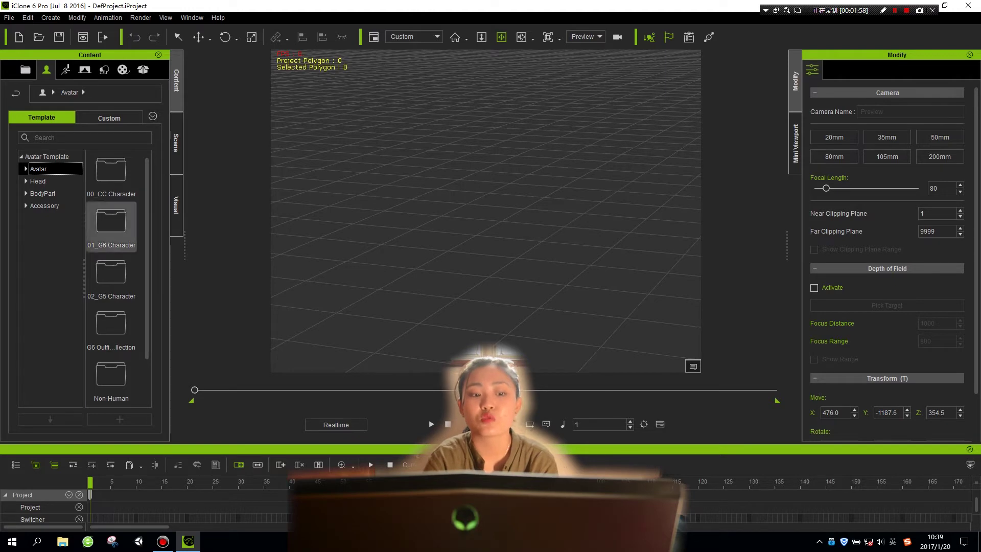
scroll(111, 278, down, 1)
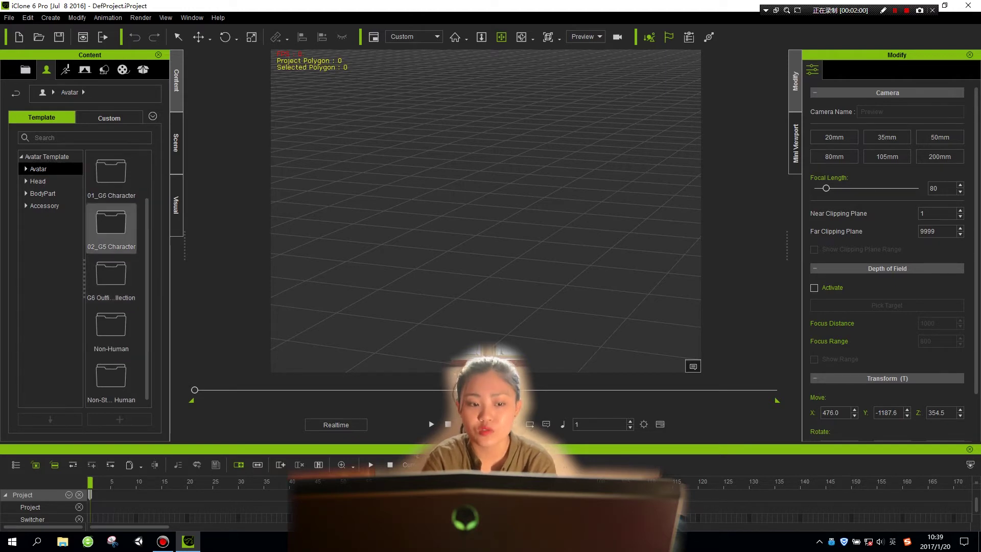
double_click(110, 225)
double_click(111, 225)
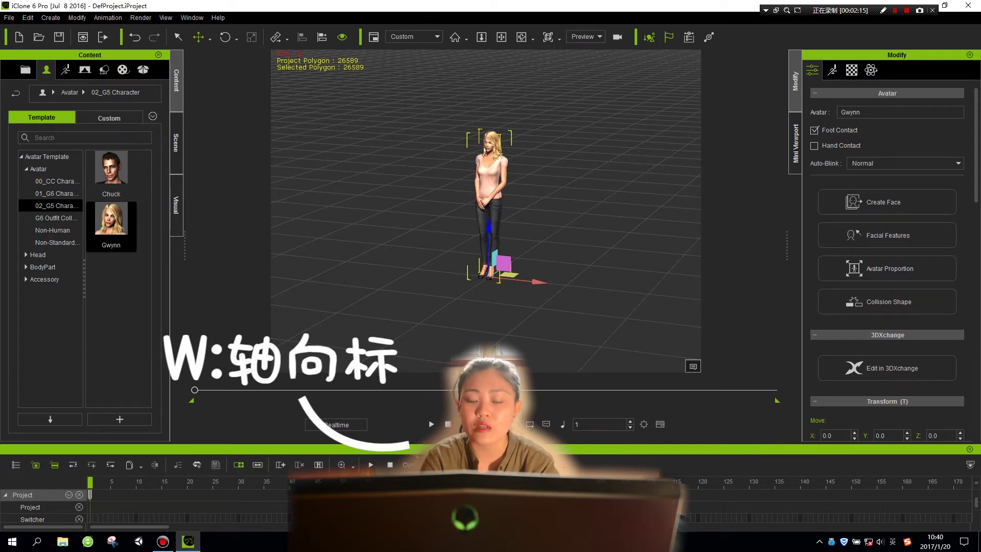
key(e)
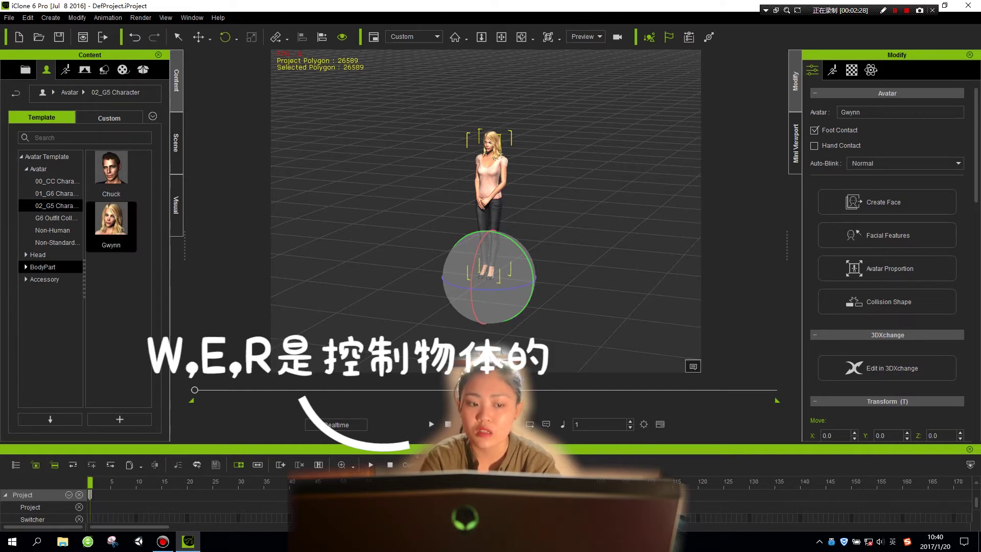
Add the Long Hair accessory from the G6 Hair folder to the avatar
click(26, 267)
scroll(46, 276, down, 5)
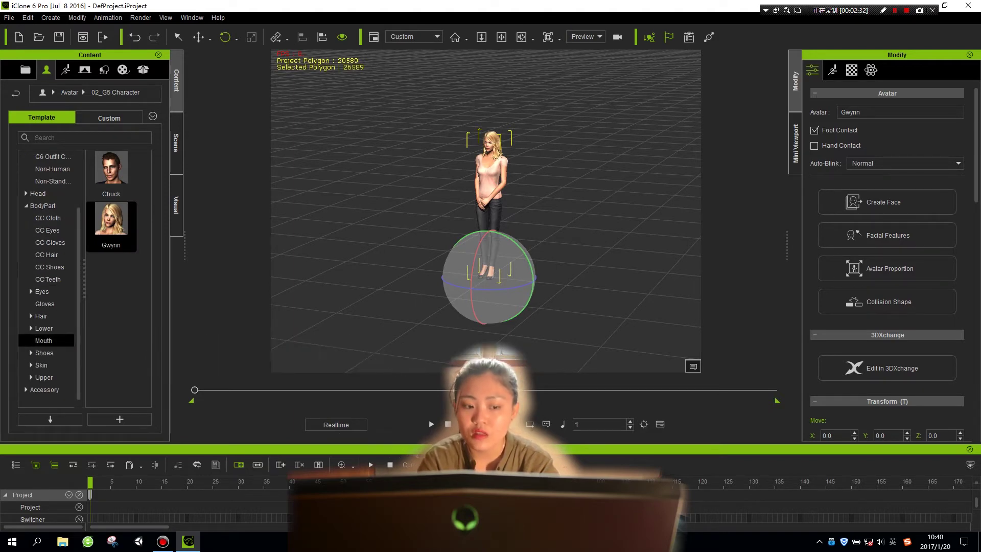
click(45, 390)
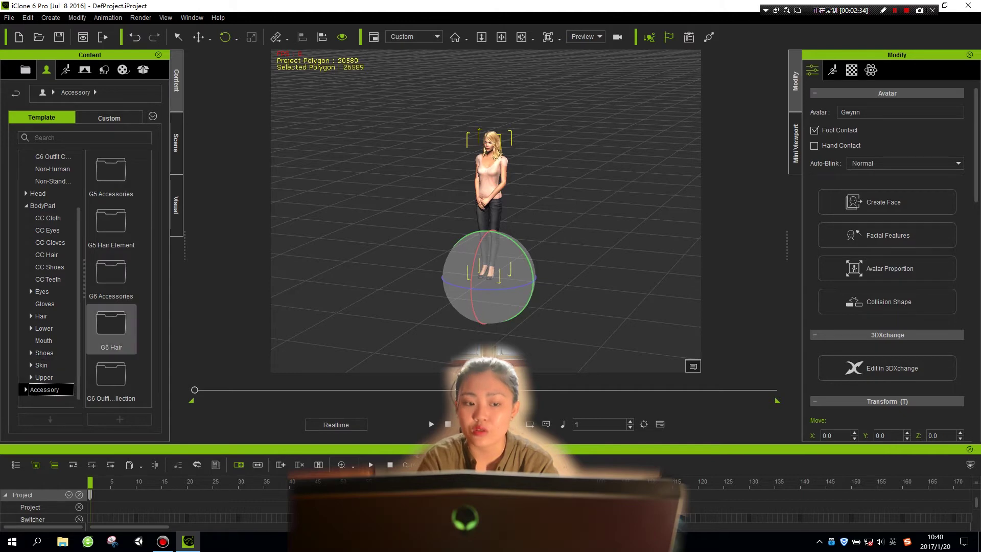
double_click(111, 325)
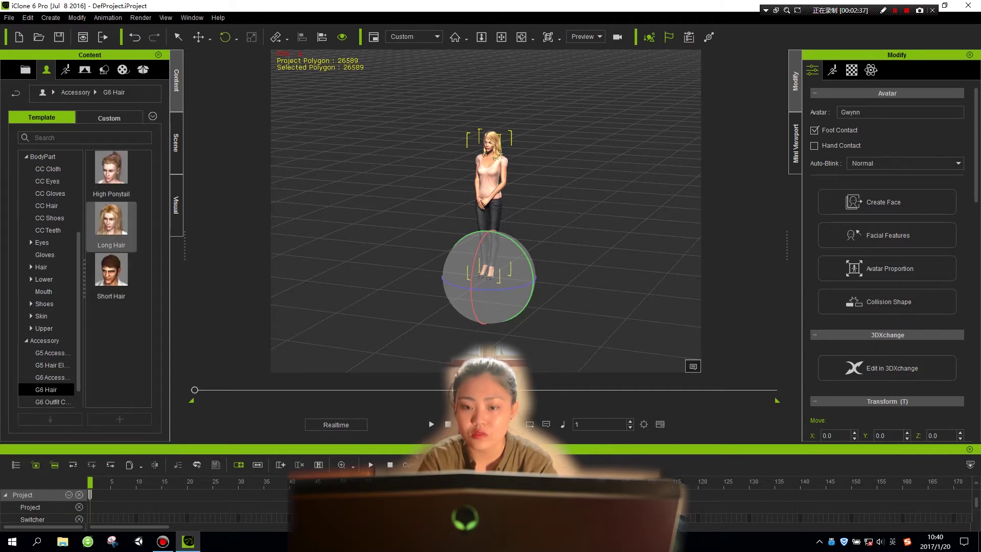
double_click(111, 219)
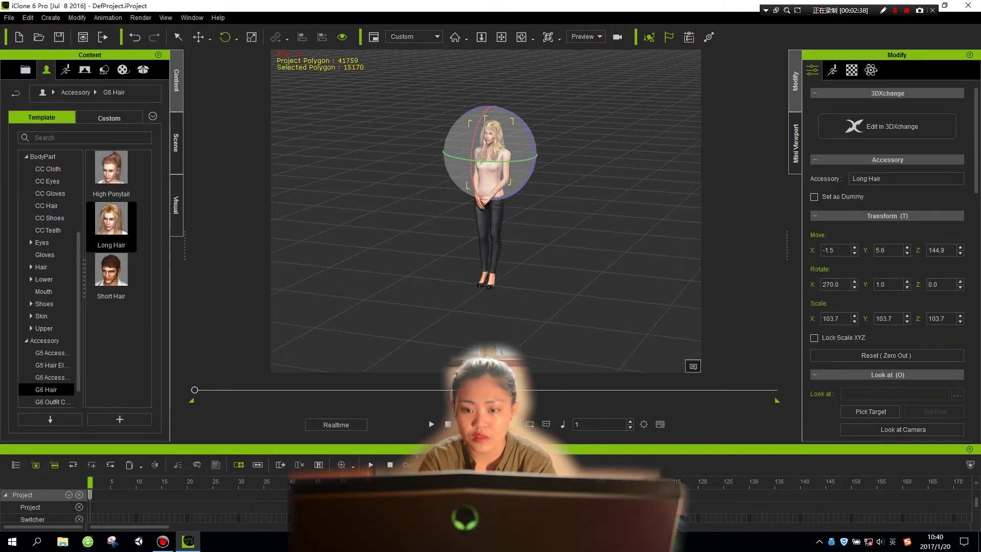
Scale the long hair accessory along its Y axis to about 94.3 from a side view
scroll(485, 210, up, 6)
middle_drag(504, 154, 478, 261)
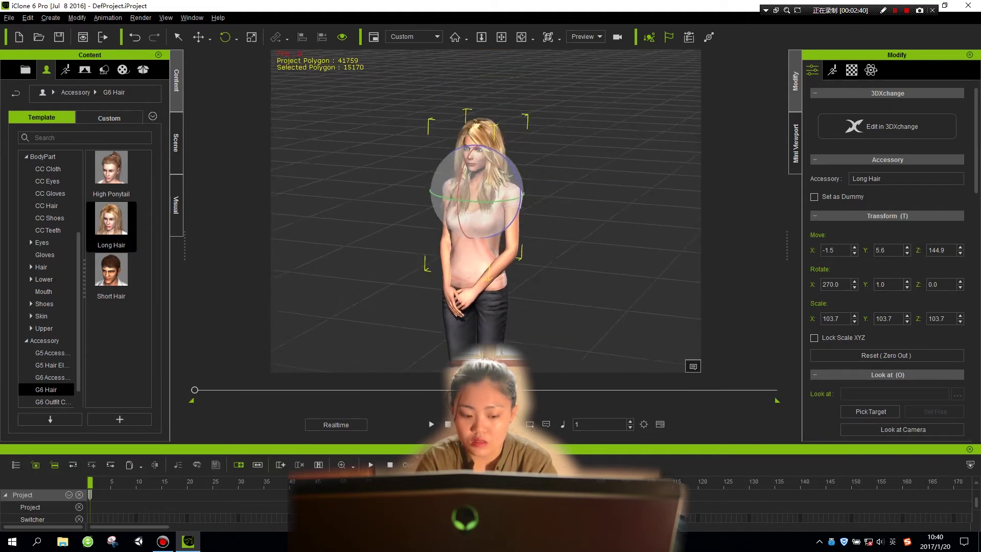
middle_drag(480, 215, 388, 224)
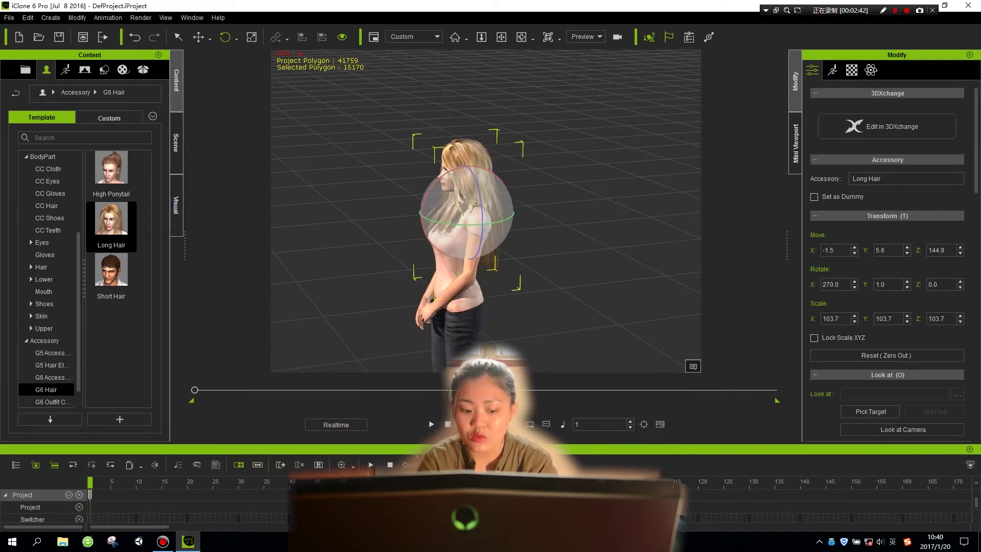
key(r)
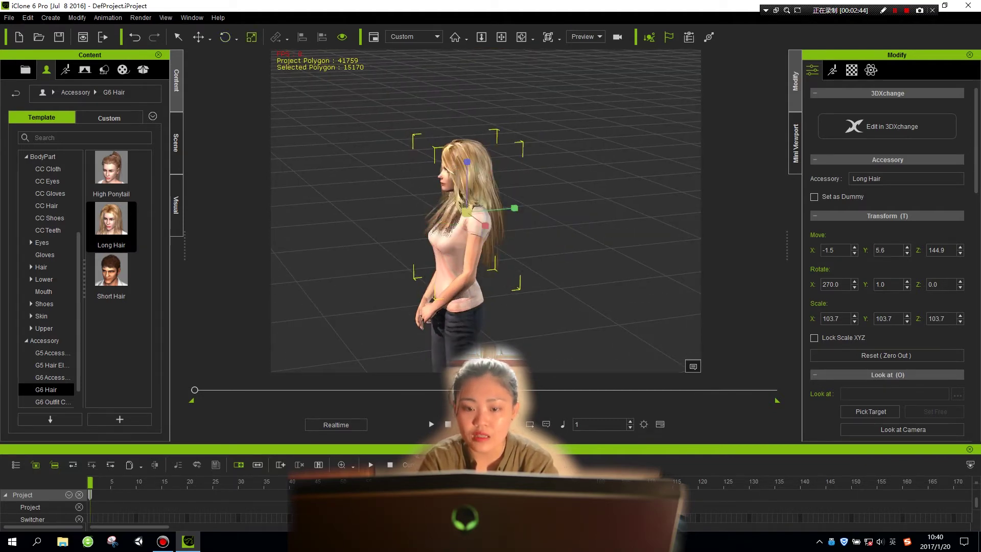
mouse_move(514, 207)
mouse_down()
mouse_move(551, 206)
mouse_move(493, 210)
mouse_move(510, 208)
mouse_up()
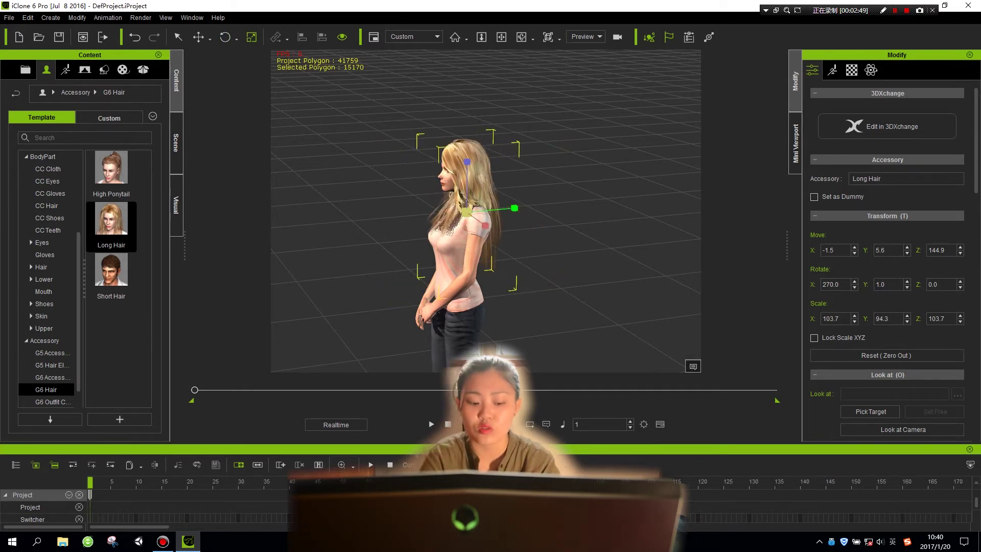
Delete the long hair accessory and frame the avatar's full figure from the front
key(Delete)
right_drag(439, 230, 547, 230)
scroll(485, 210, down, 6)
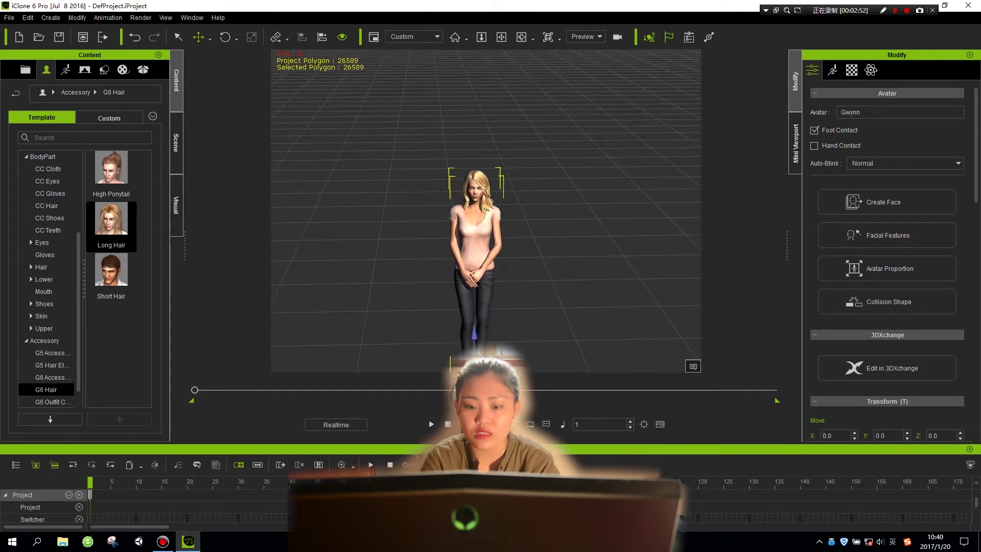
right_drag(485, 230, 485, 204)
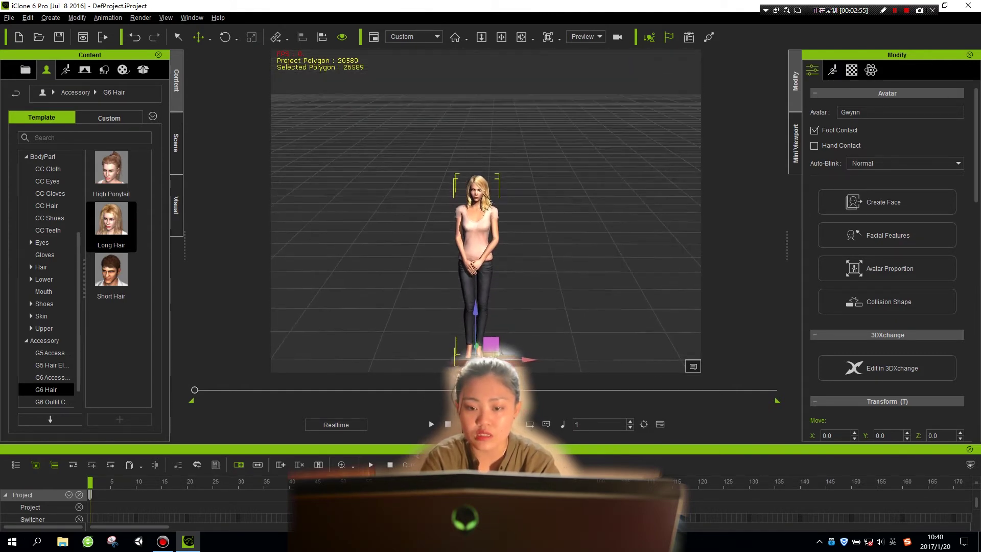
middle_drag(486, 230, 498, 181)
scroll(493, 194, up, 1)
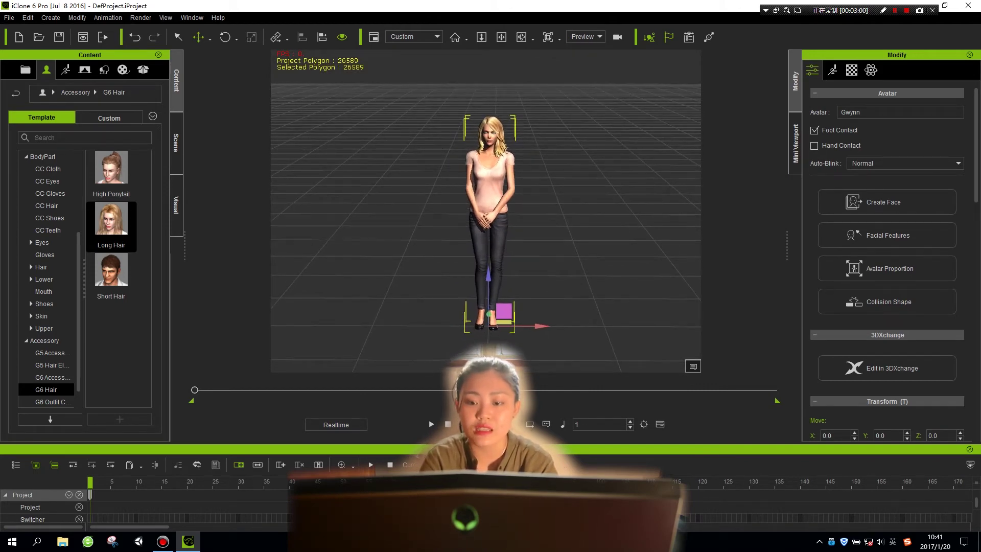
Adjust the view of the avatar with the camera Zoom and Pan tools, and activate the camera Rotate tool
key(z)
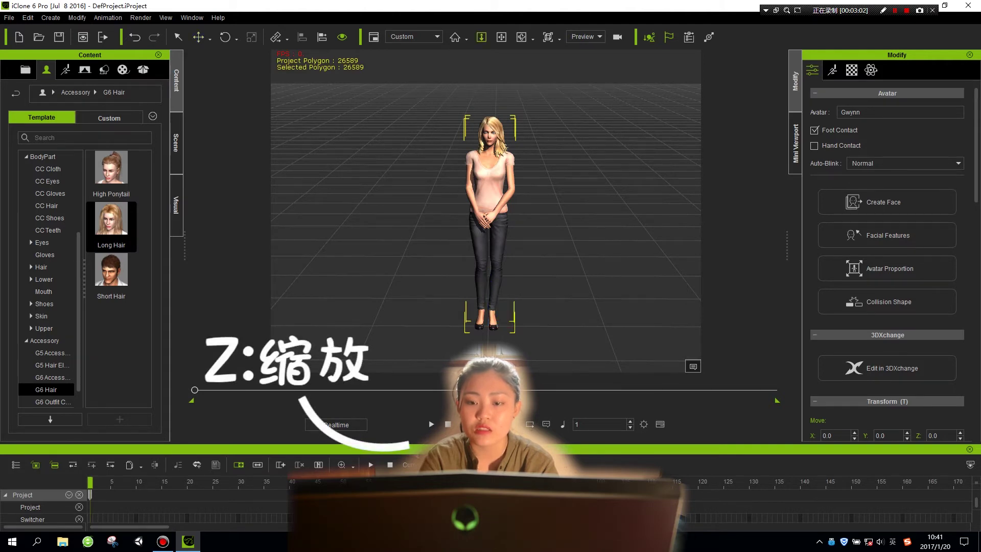
mouse_move(490, 204)
mouse_down()
mouse_move(490, 166)
mouse_move(490, 209)
mouse_move(490, 172)
mouse_move(490, 186)
mouse_up()
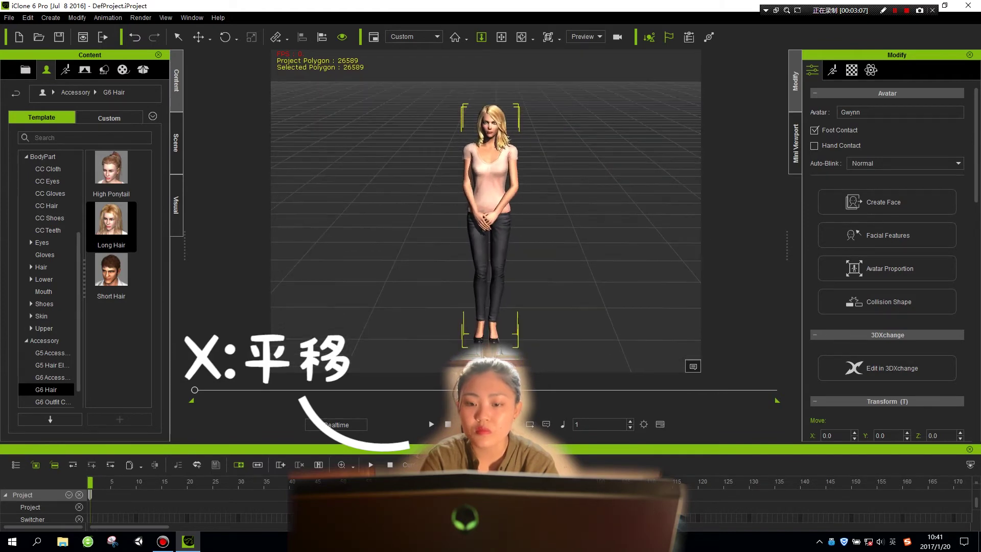
key(x)
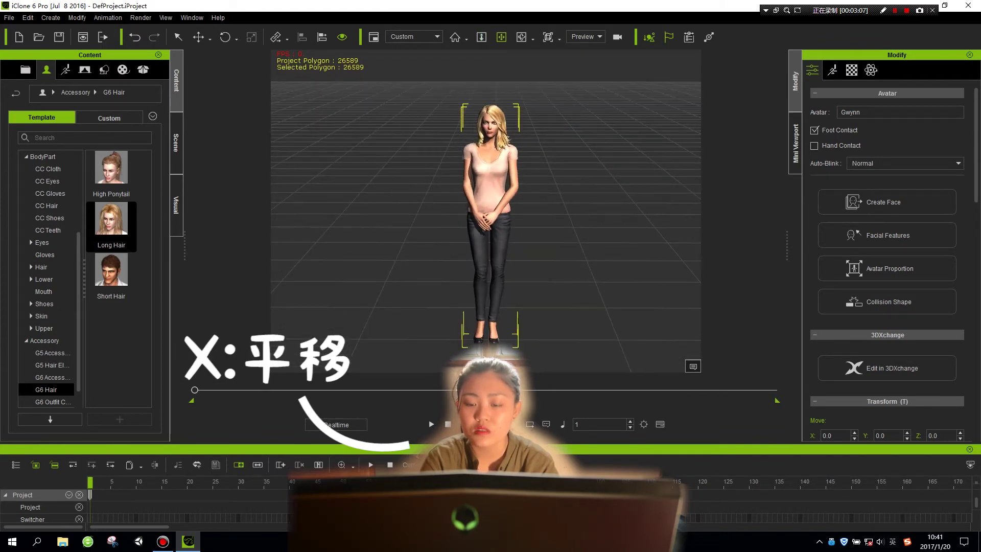
drag(454, 196, 498, 217)
key(c)
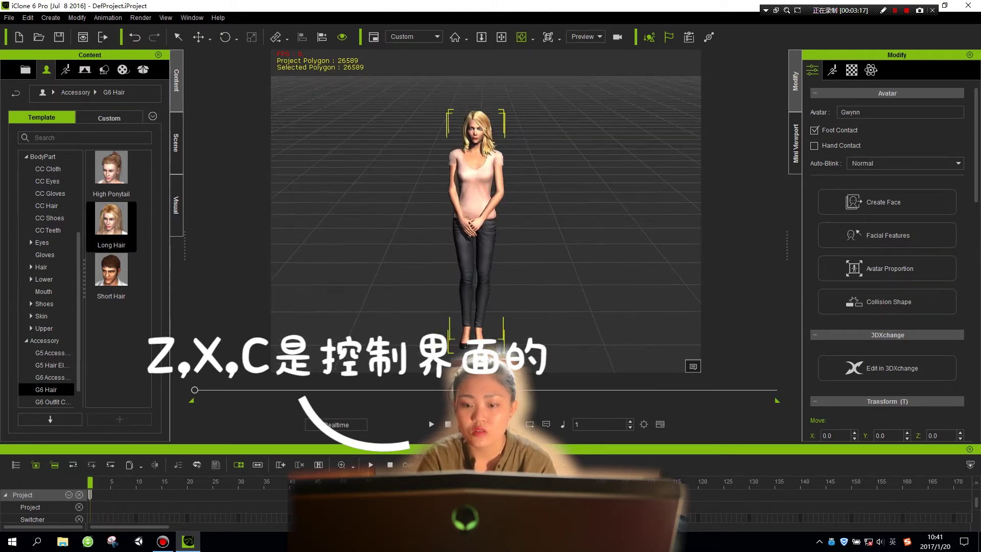
Practise tilting the camera on the avatar and zooming in and out
drag(485, 204, 485, 224)
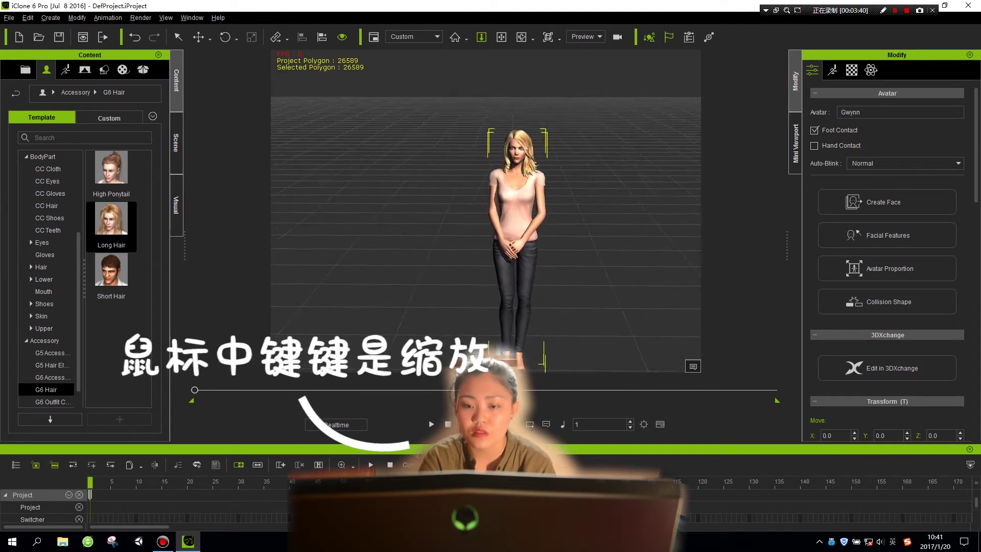
scroll(486, 211, up, 3)
scroll(486, 211, down, 3)
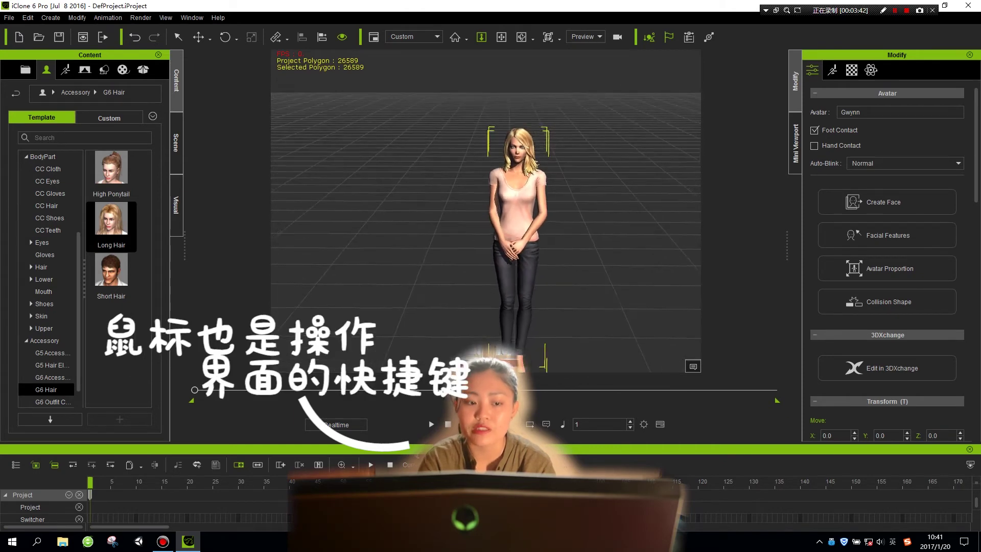
scroll(486, 211, up, 2)
scroll(485, 211, down, 1)
scroll(486, 211, down, 2)
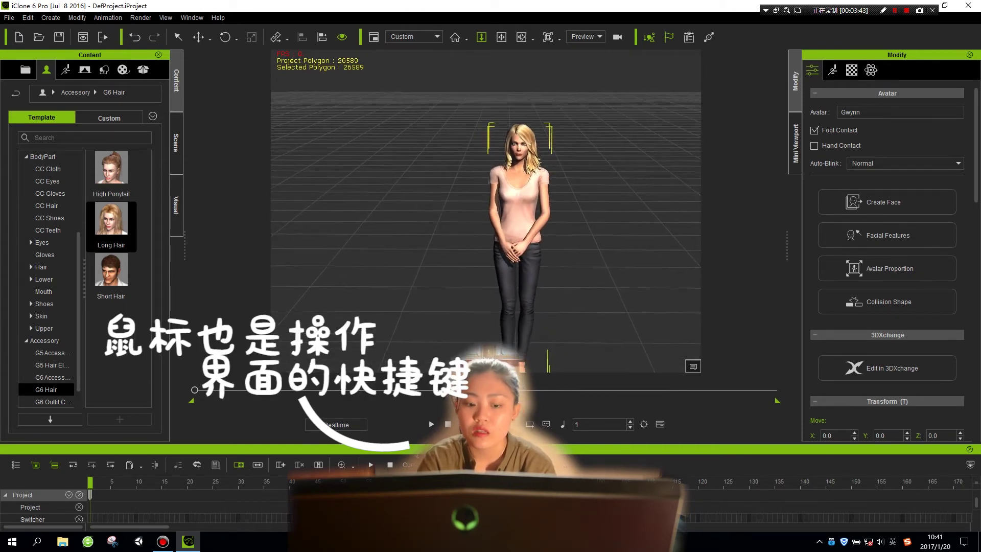
scroll(485, 211, down, 1)
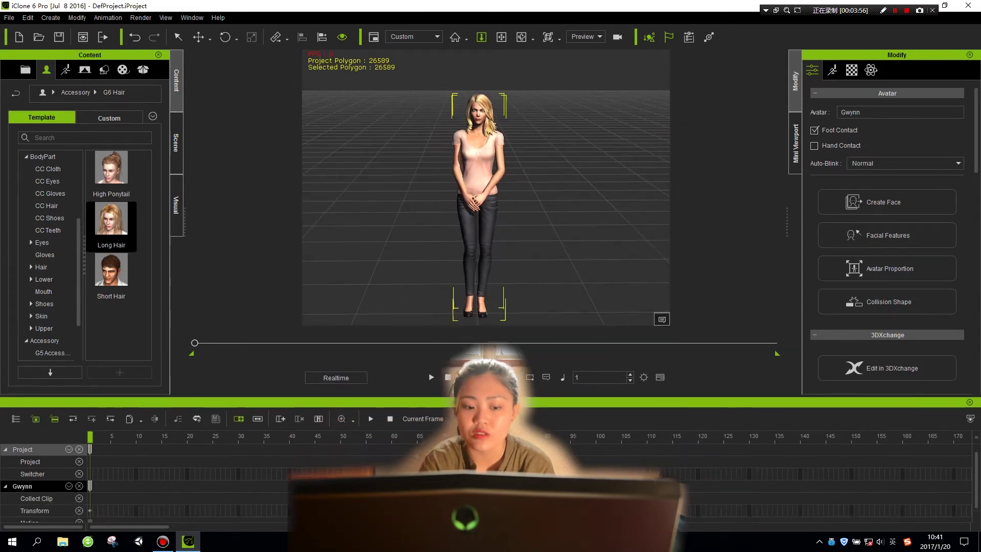
Select the avatar's key at frame 1 in the timeline, and scrub the playhead to frame 20 and back to frame 1
scroll(46, 485, down, 1)
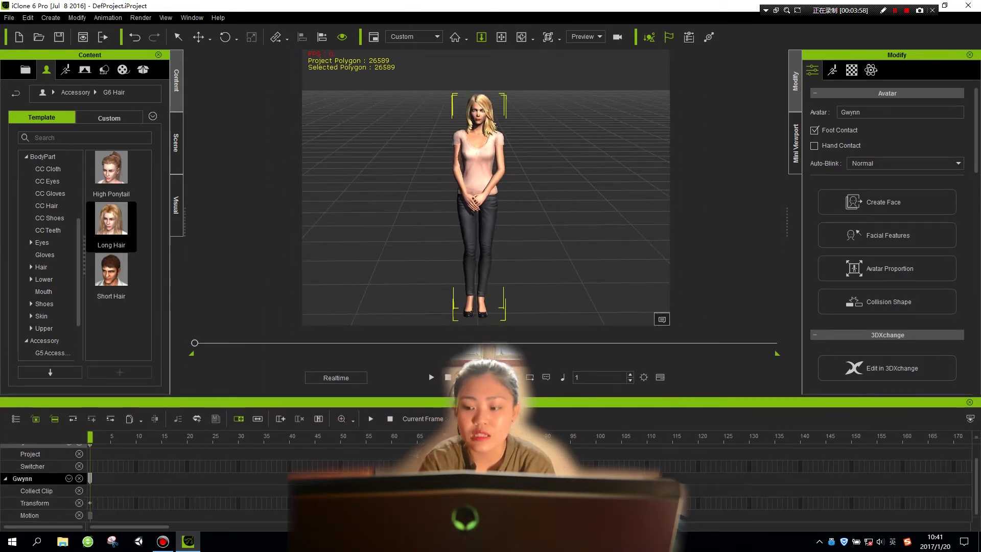
click(90, 478)
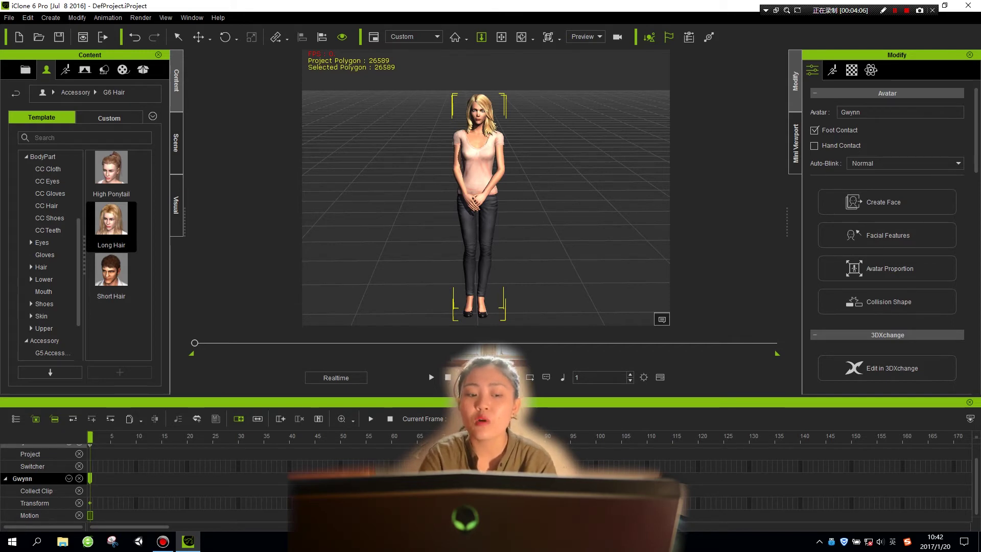
drag(90, 437, 187, 436)
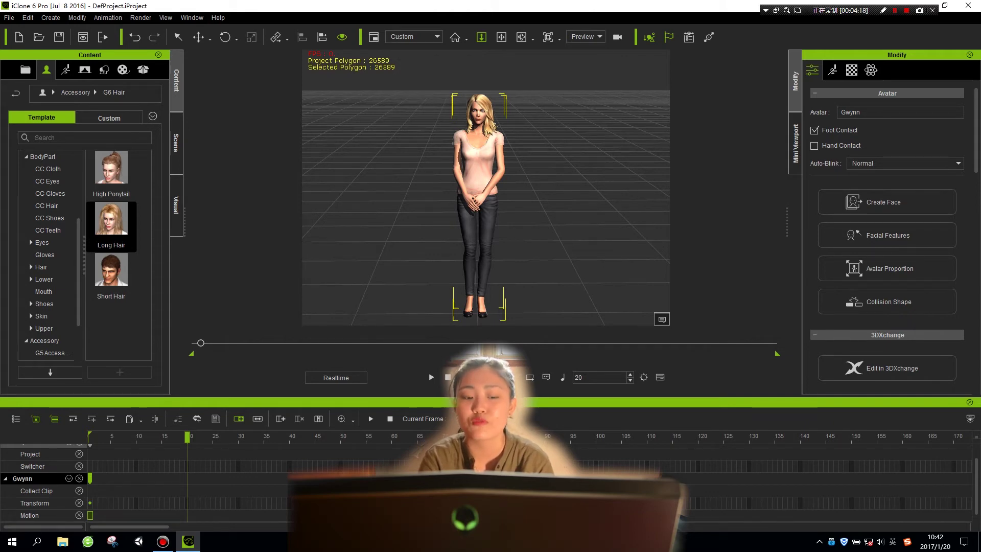
click(90, 436)
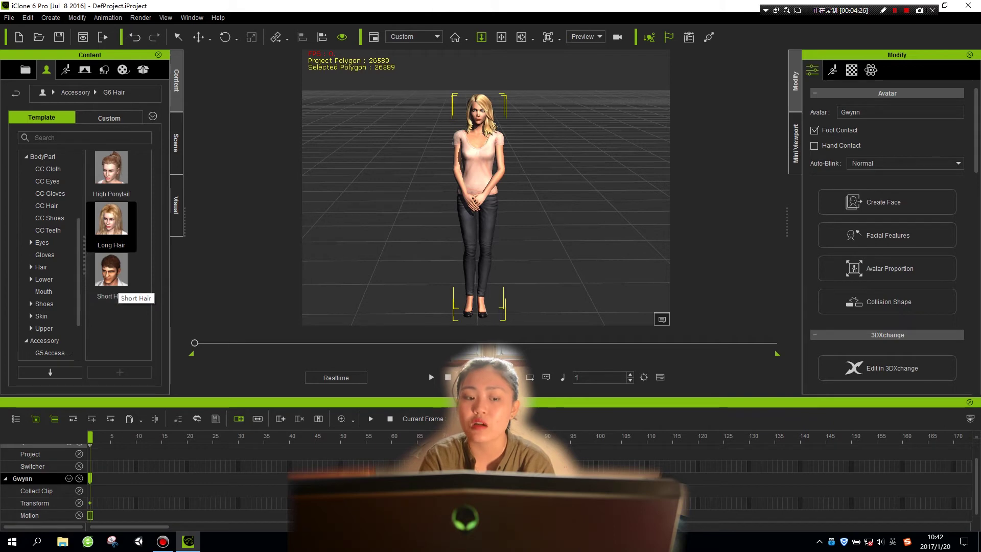
click(125, 437)
drag(126, 437, 89, 437)
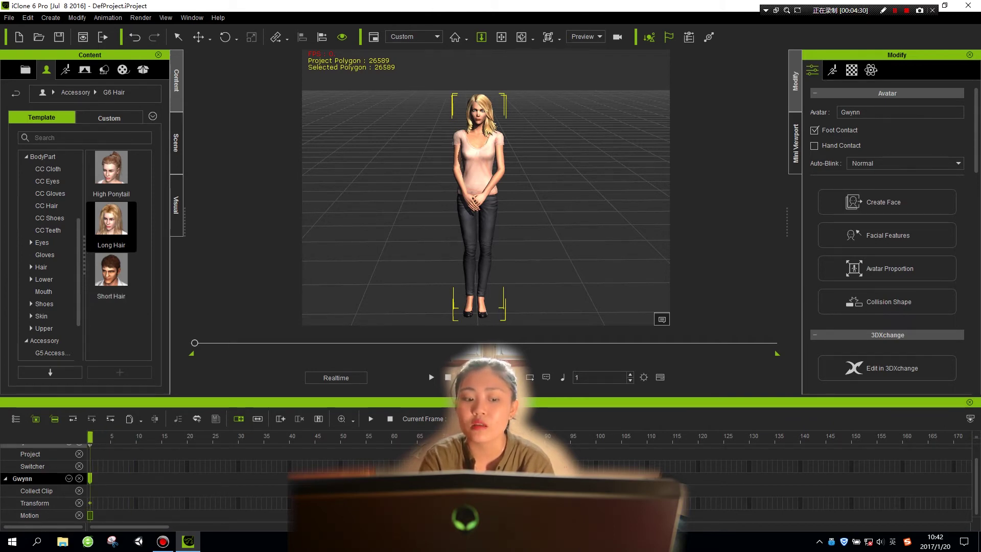
Examine the editing options for the avatar's Motion clip and for its main track key in the timeline, without applying any
right_click(91, 514)
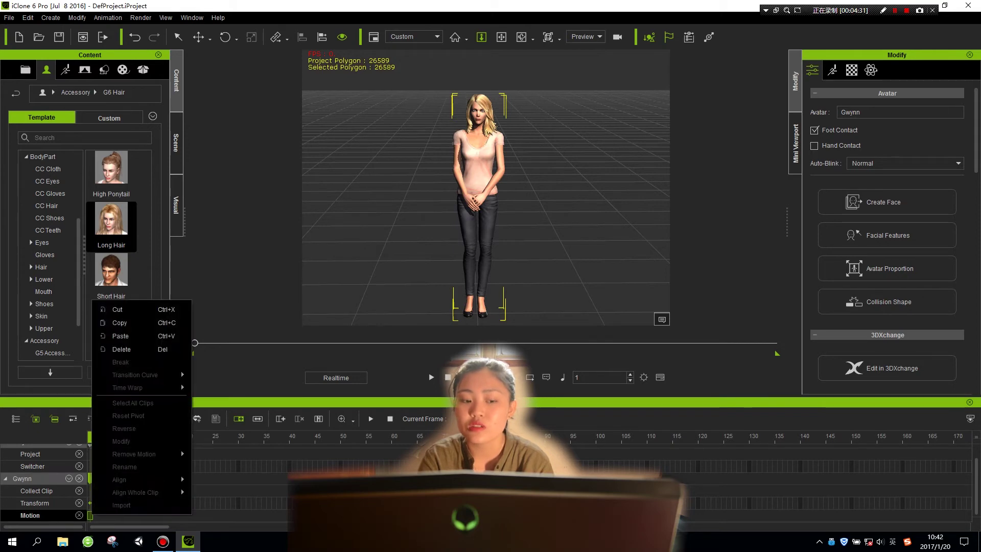
double_click(228, 514)
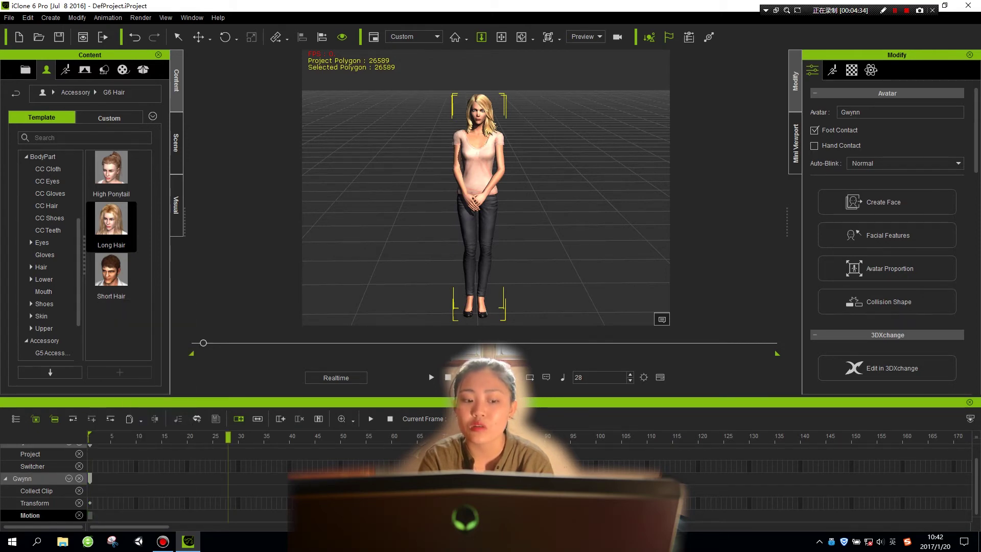
click(22, 478)
double_click(90, 479)
right_click(90, 478)
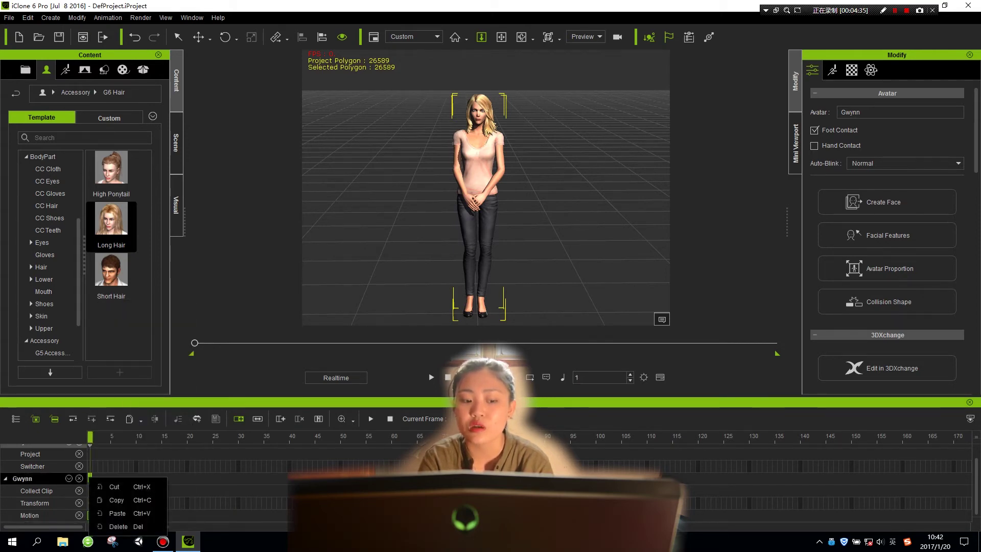
click(146, 466)
double_click(146, 466)
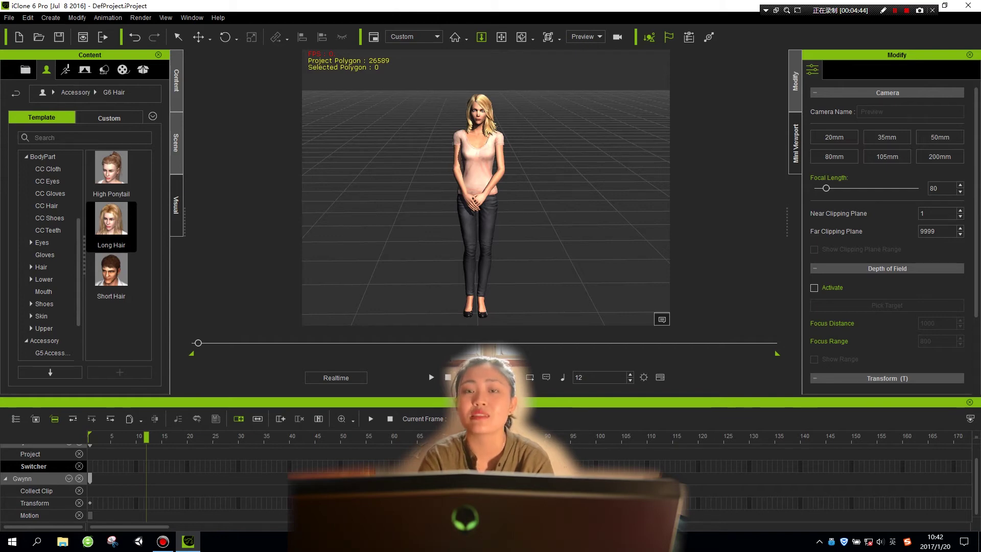
Load the Butte terrain from the large height map 3D scenes in the Stage templates
click(41, 266)
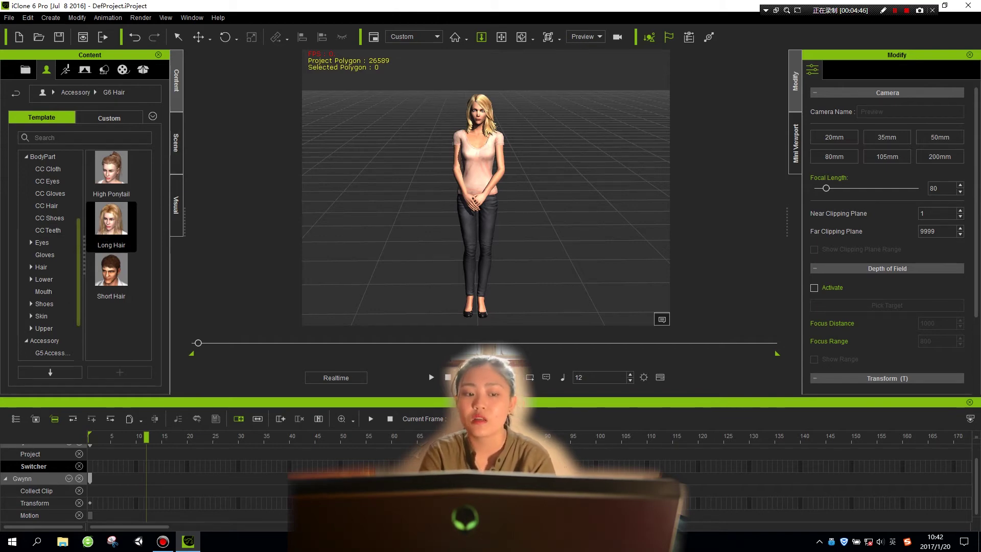
scroll(49, 256, up, 3)
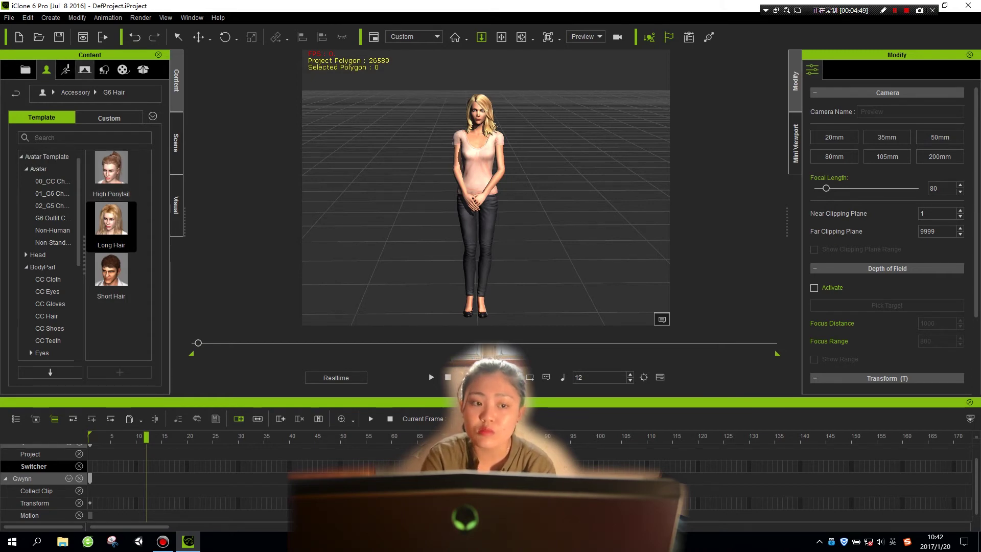
click(84, 69)
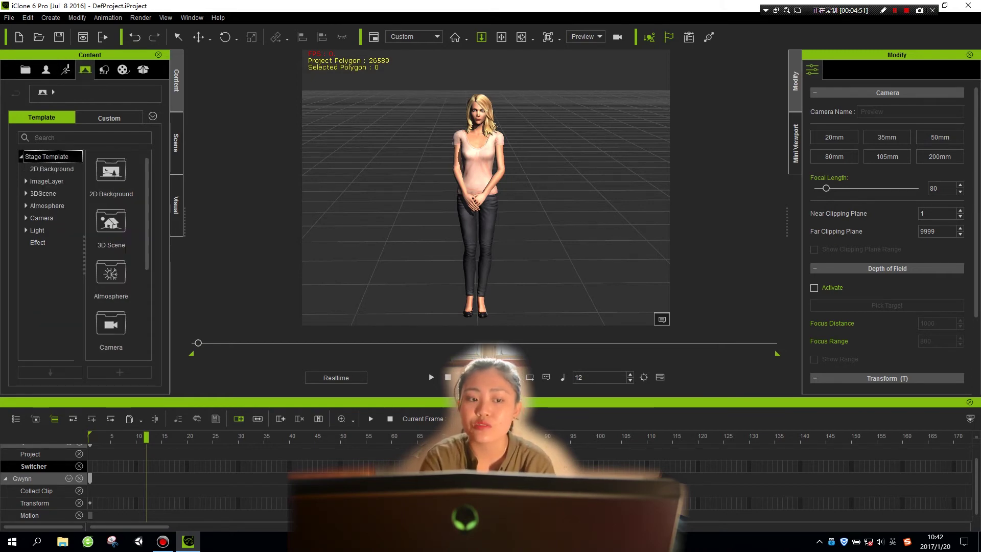
click(41, 218)
click(42, 193)
click(26, 193)
click(56, 205)
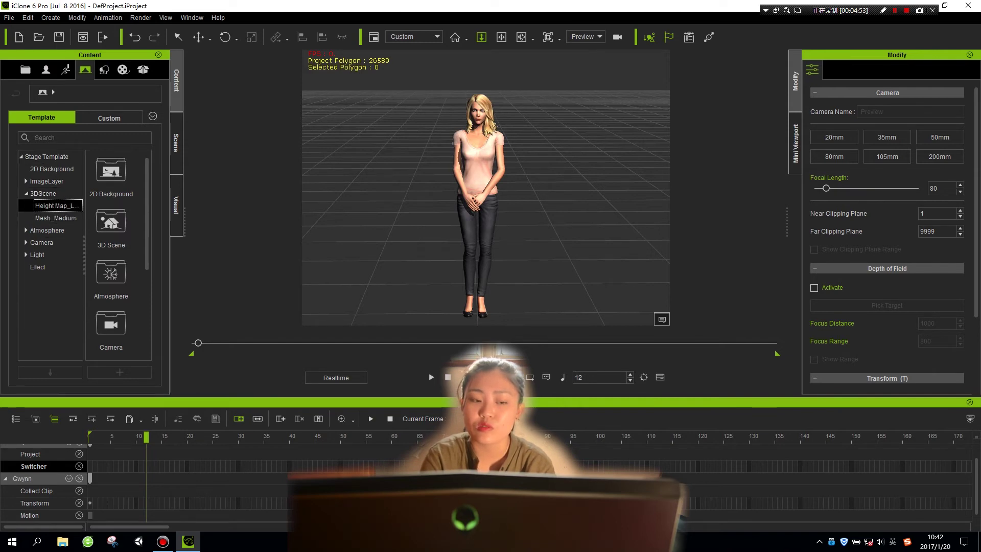
double_click(111, 168)
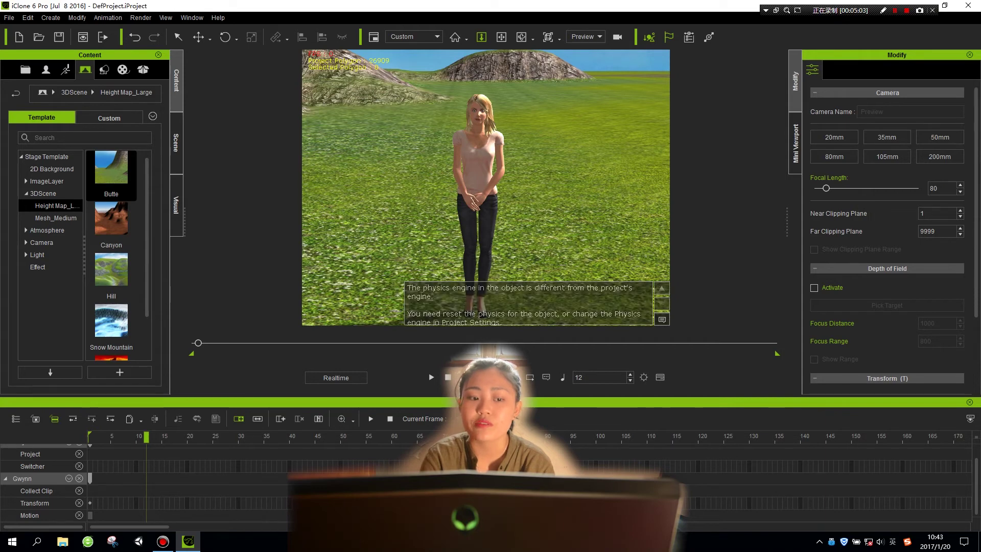
Try the Snow Mountain, Volcanic Rock and Canyon terrains behind the avatar
scroll(111, 278, down, 1)
double_click(111, 276)
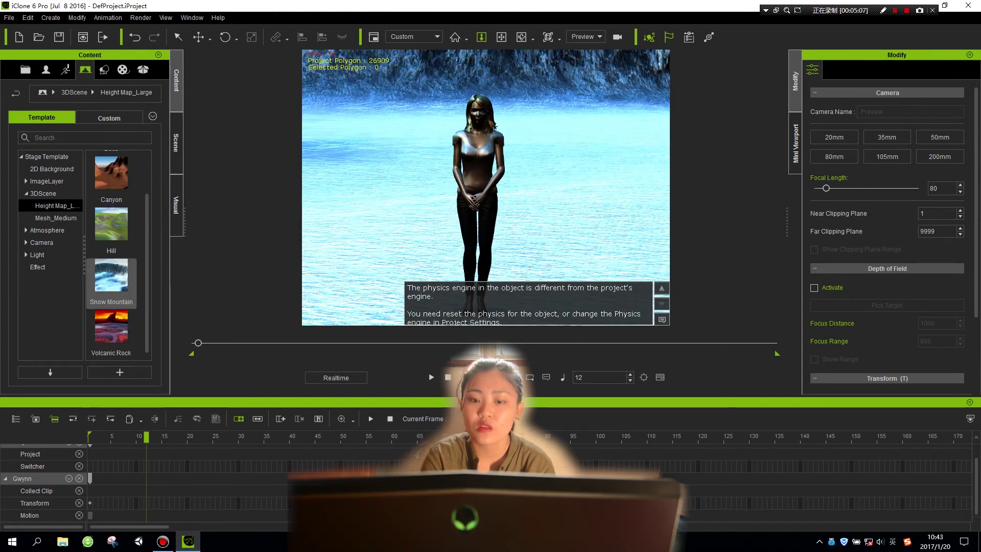
double_click(110, 326)
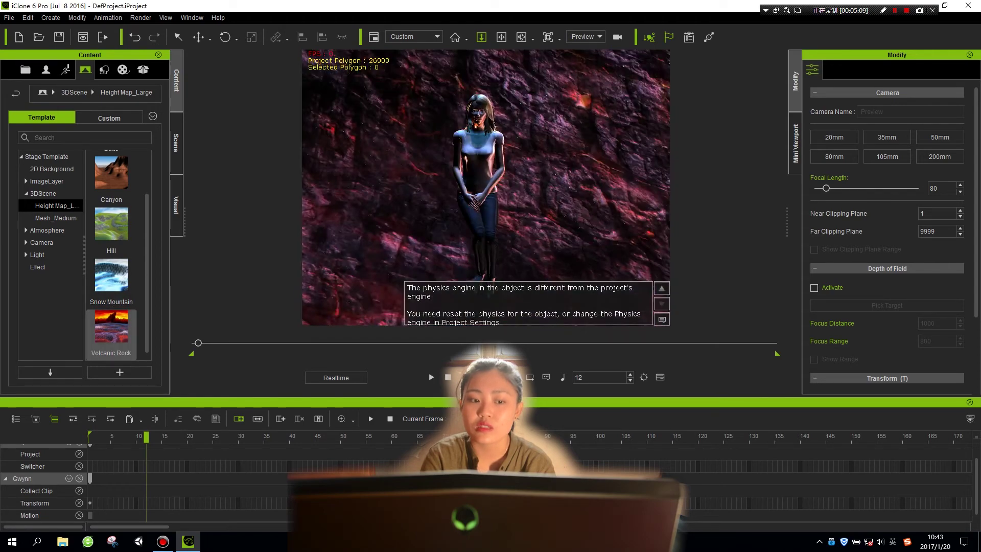
scroll(111, 225, up, 1)
double_click(110, 219)
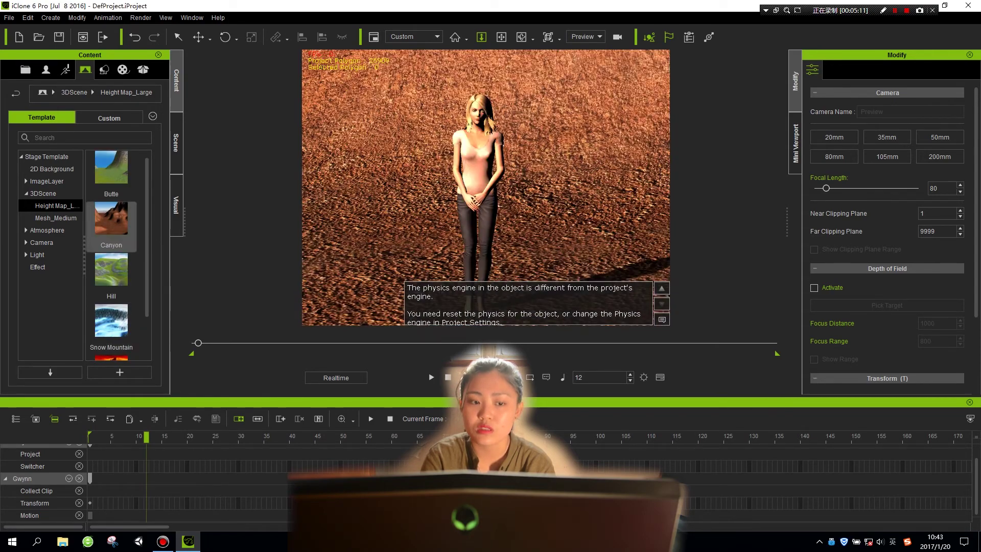
Load the Butte terrain again and move the playhead back to frame 1
double_click(111, 169)
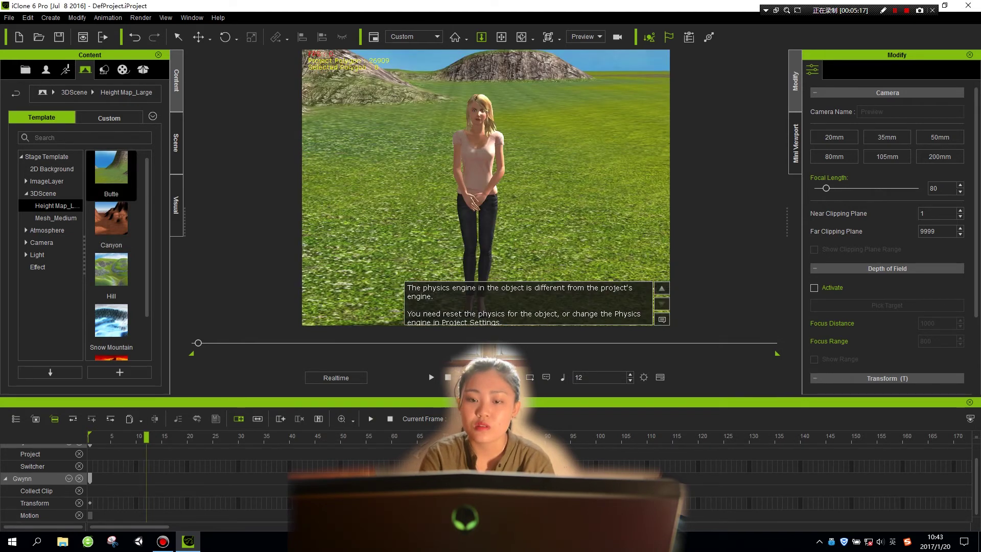
drag(147, 437, 90, 437)
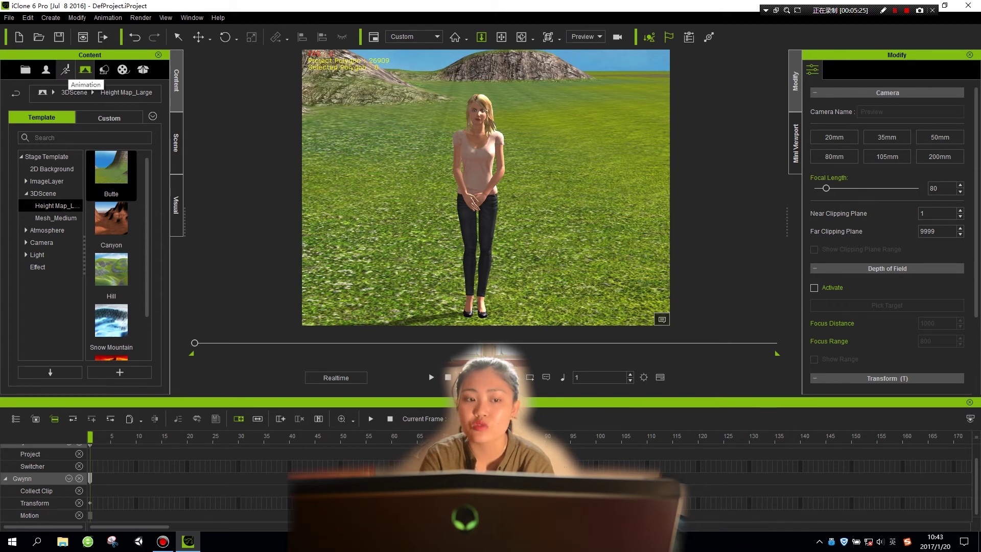
Try to add the AlaskaCedar tree from the Set templates to the scene
click(104, 70)
click(36, 181)
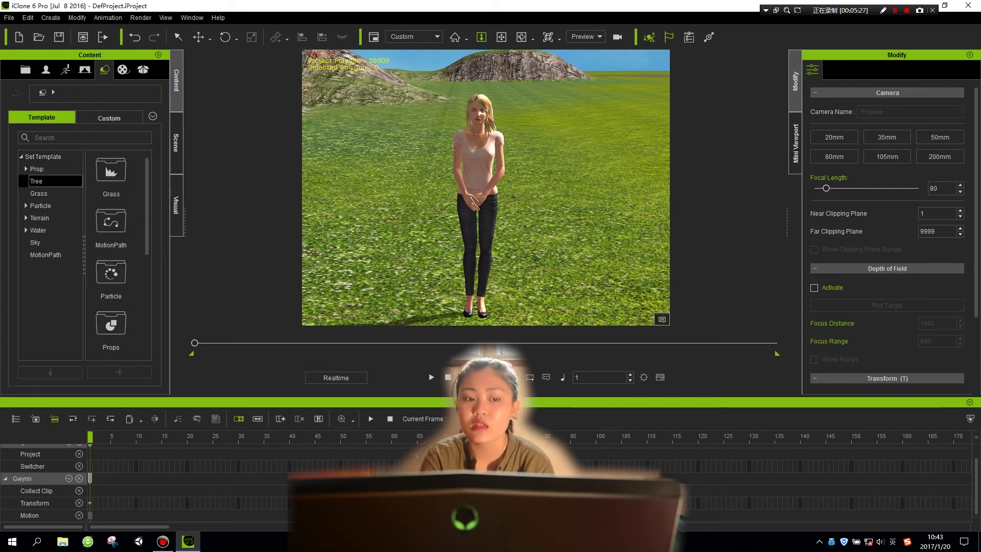
double_click(111, 173)
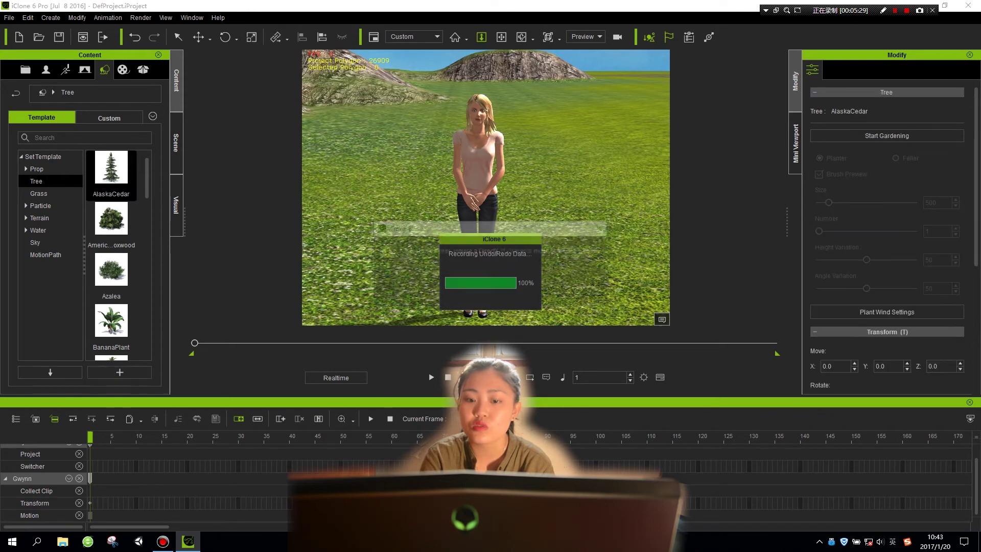
key(Return)
Add the Bush plant from the Grass set templates and select it in the scene
click(38, 193)
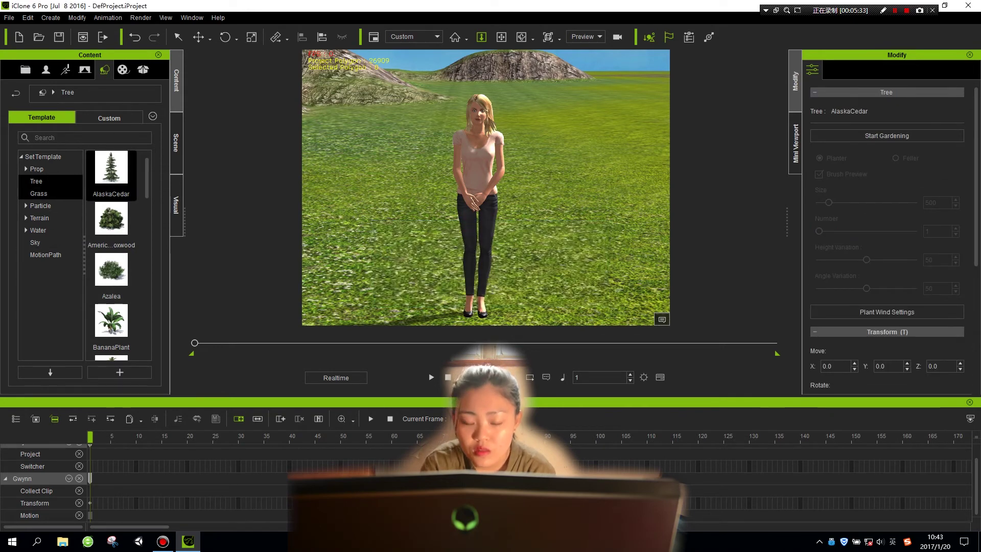
double_click(111, 271)
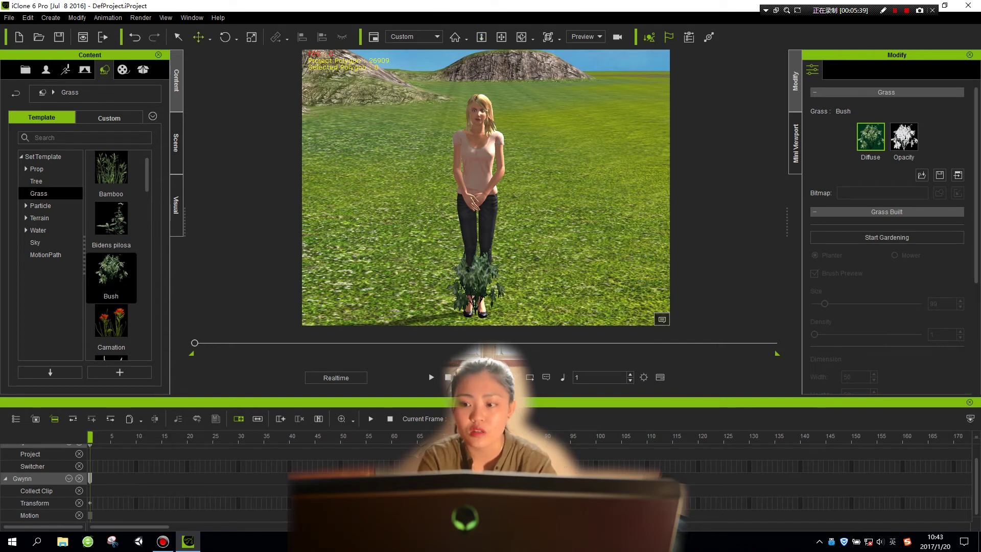
click(481, 274)
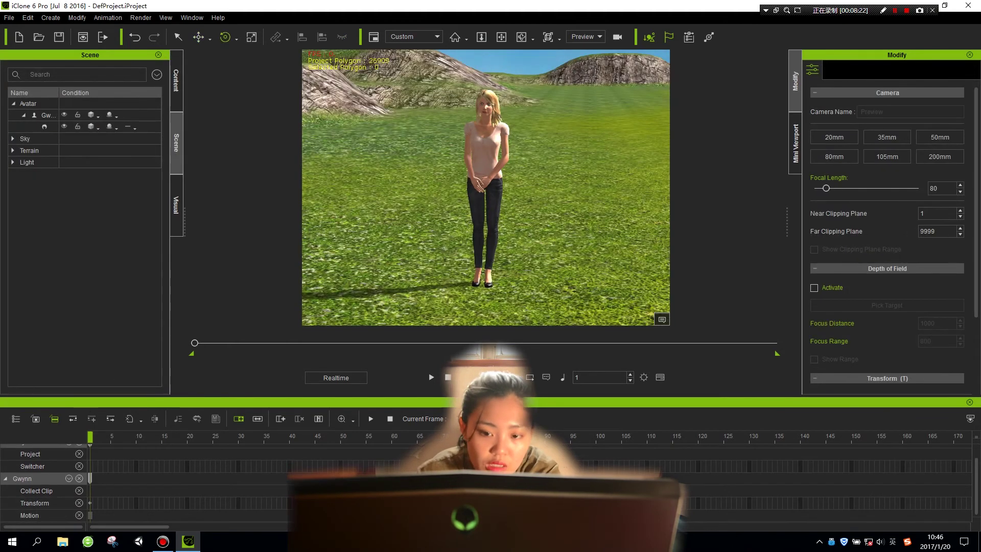
Add the Magnolia flowers from the Grass set templates to the meadow
click(176, 81)
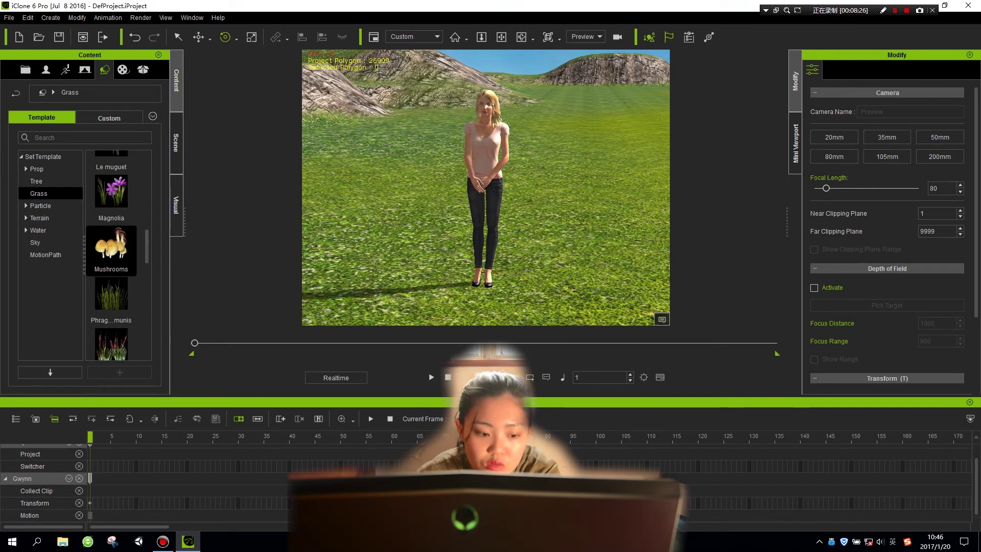
scroll(111, 250, up, 5)
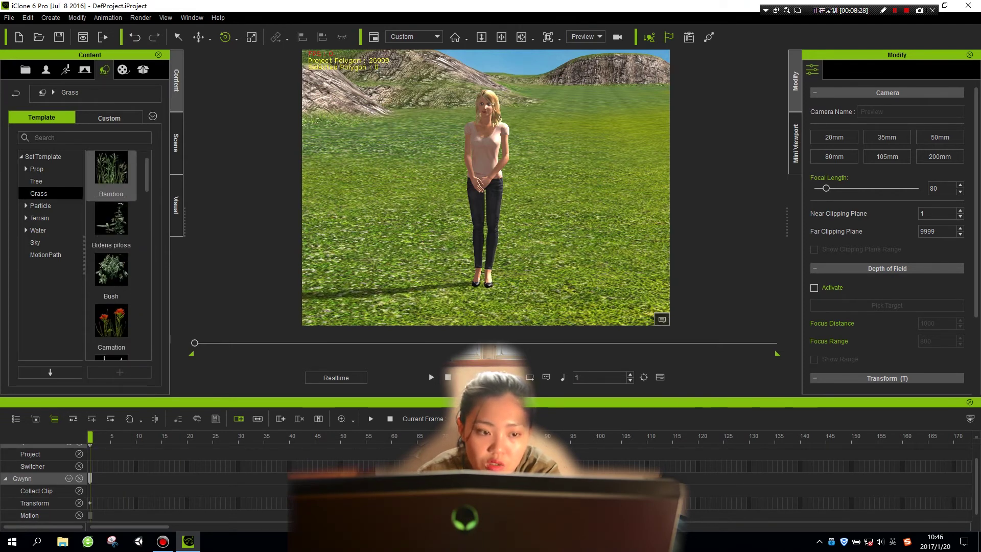
scroll(110, 276, down, 5)
double_click(111, 230)
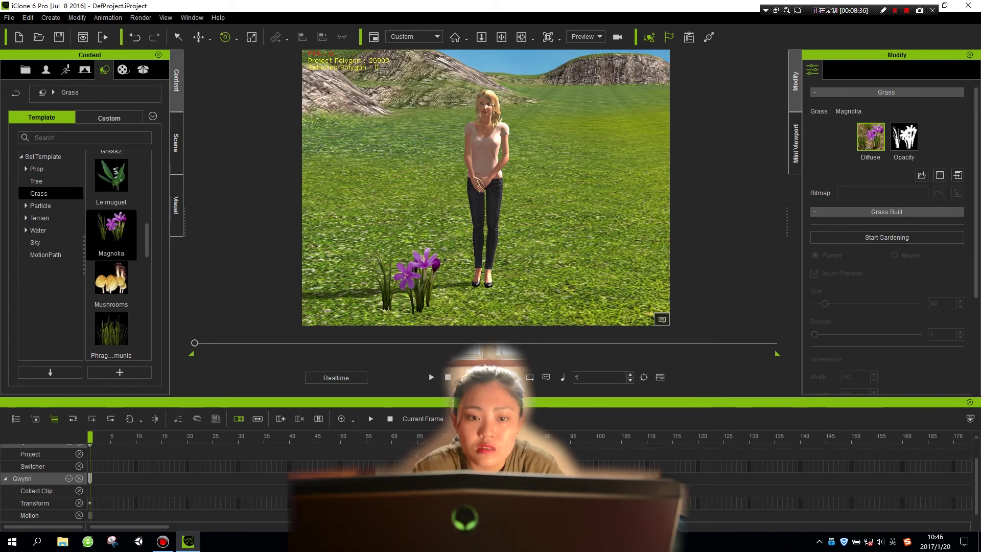
Apply the Awesome motion from the MotionPlus G5 Female animation templates to the female avatar
click(66, 70)
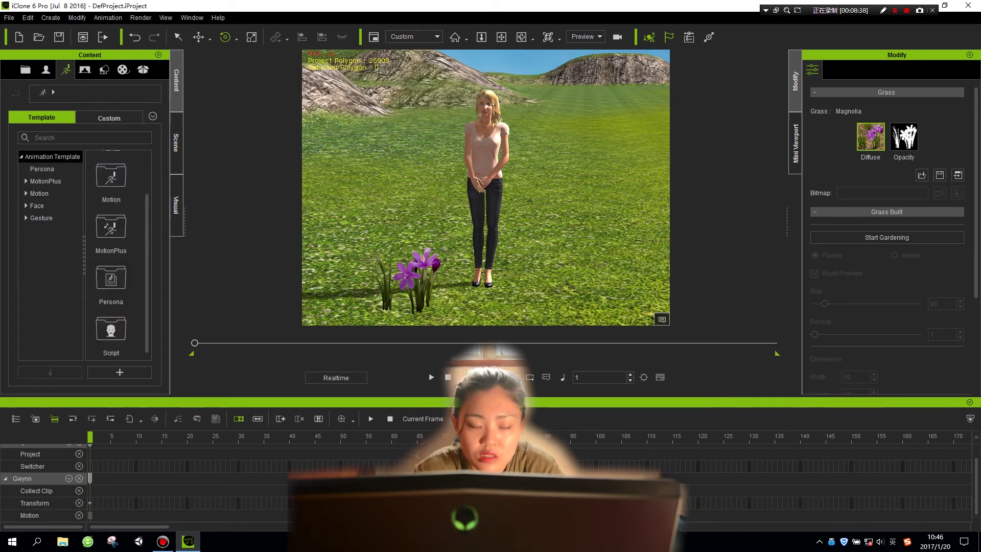
click(46, 180)
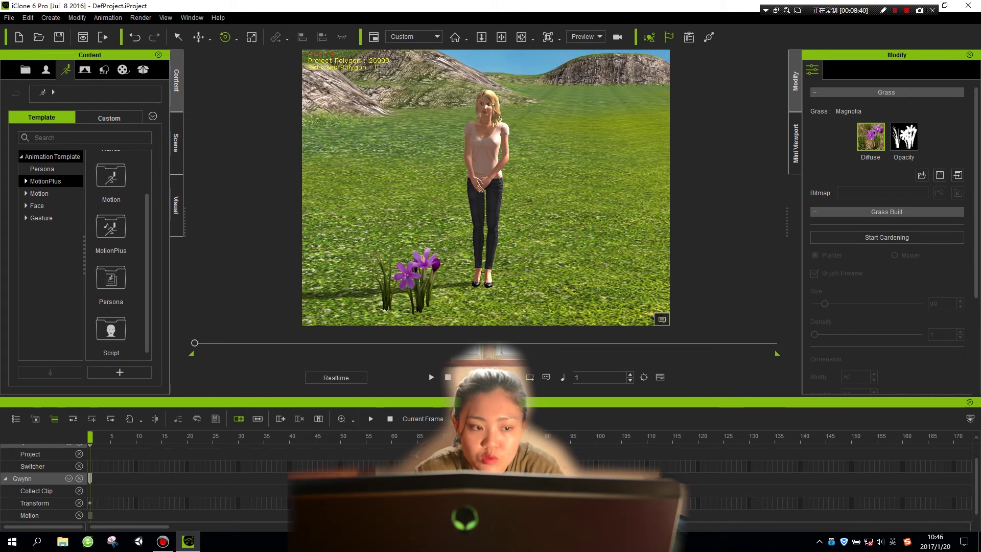
click(26, 181)
click(40, 193)
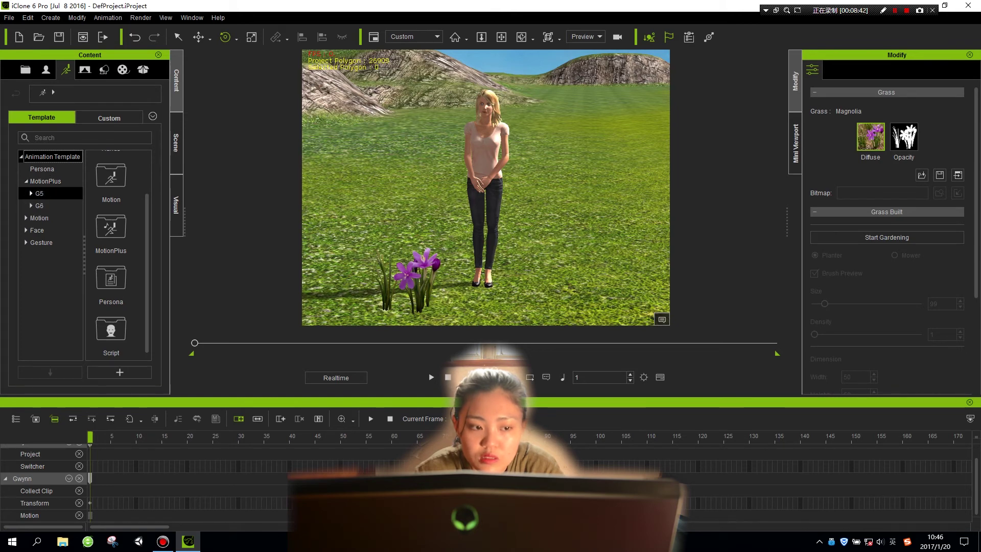
click(31, 194)
click(52, 205)
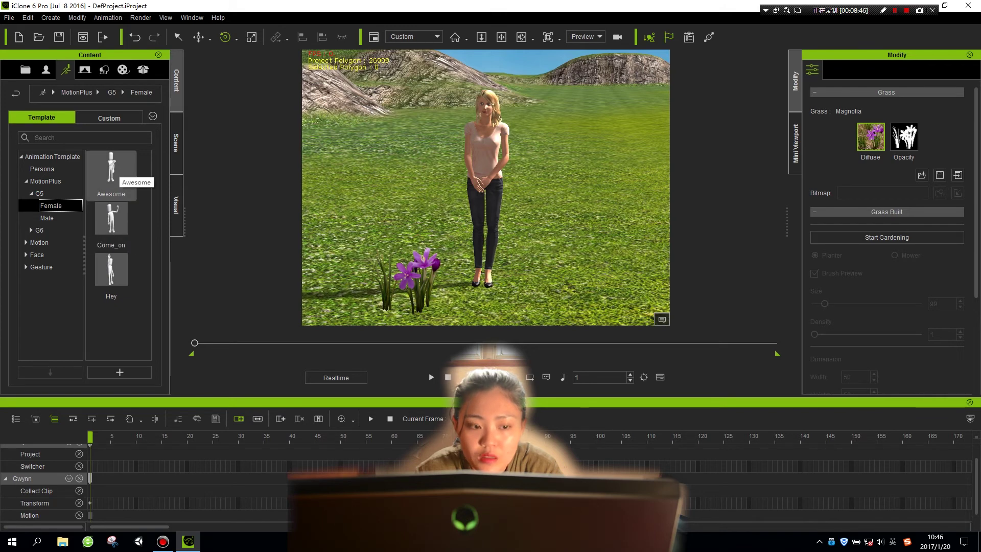
double_click(111, 168)
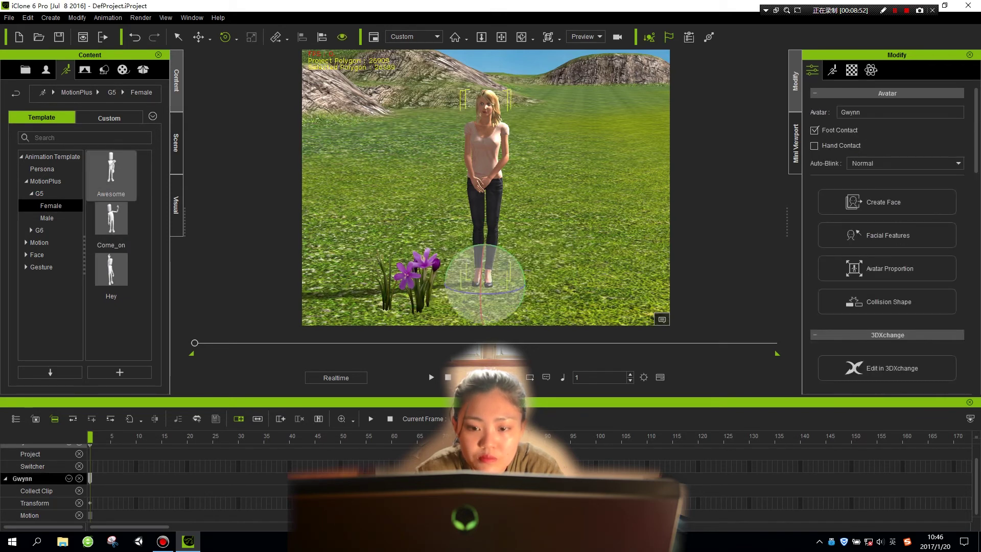
double_click(111, 173)
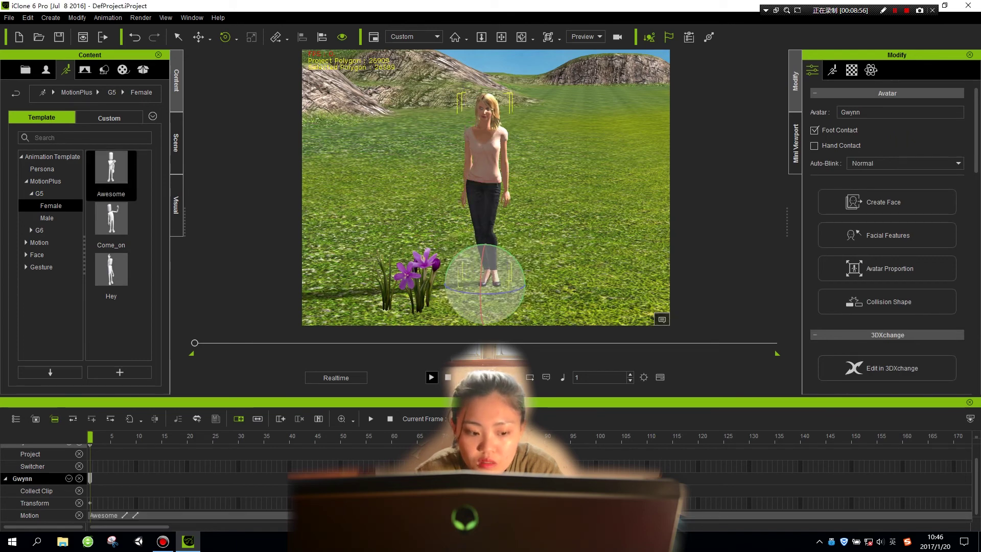
Play back the avatar's motion, pause it, and move the playhead to frame 280
key(space)
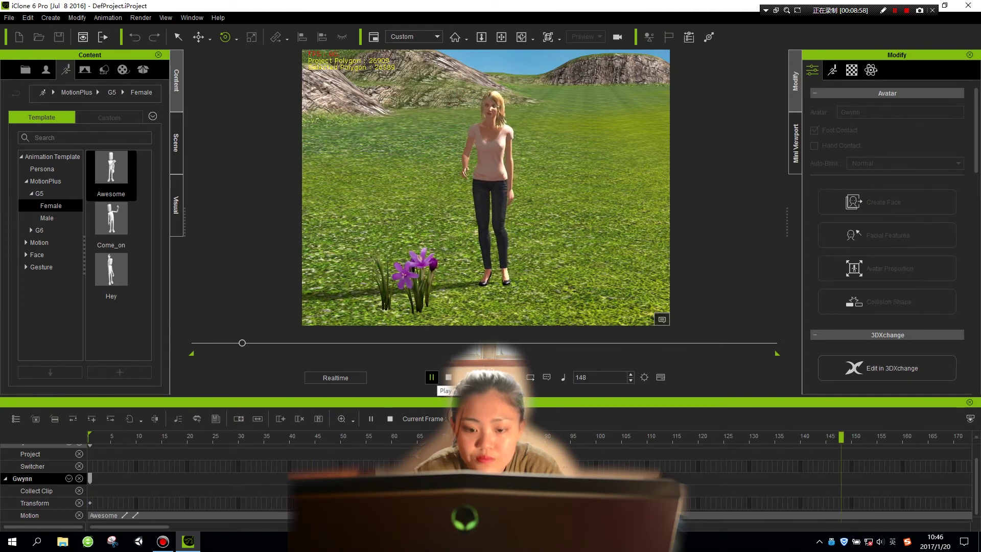
click(432, 377)
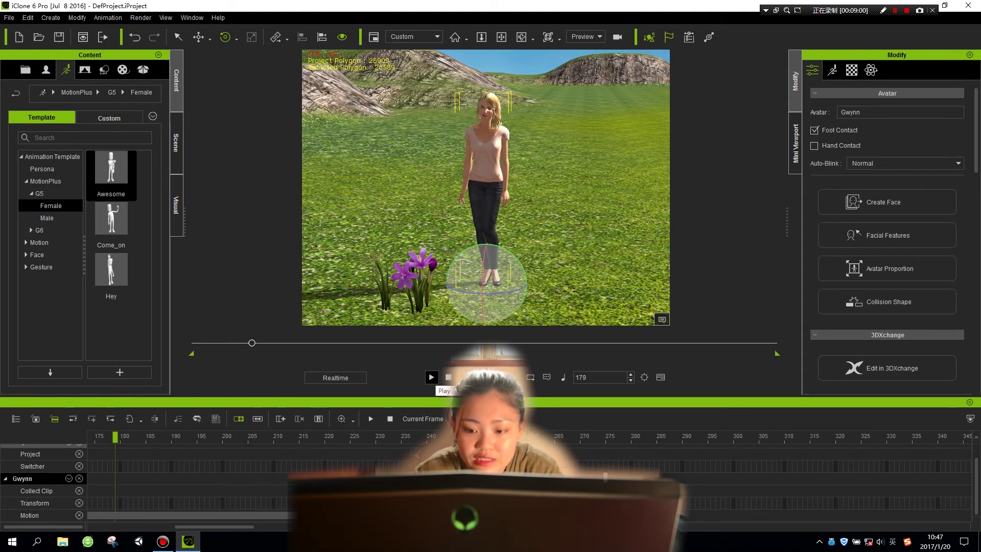
mouse_move(615, 437)
mouse_down()
mouse_move(651, 436)
mouse_move(631, 437)
mouse_up()
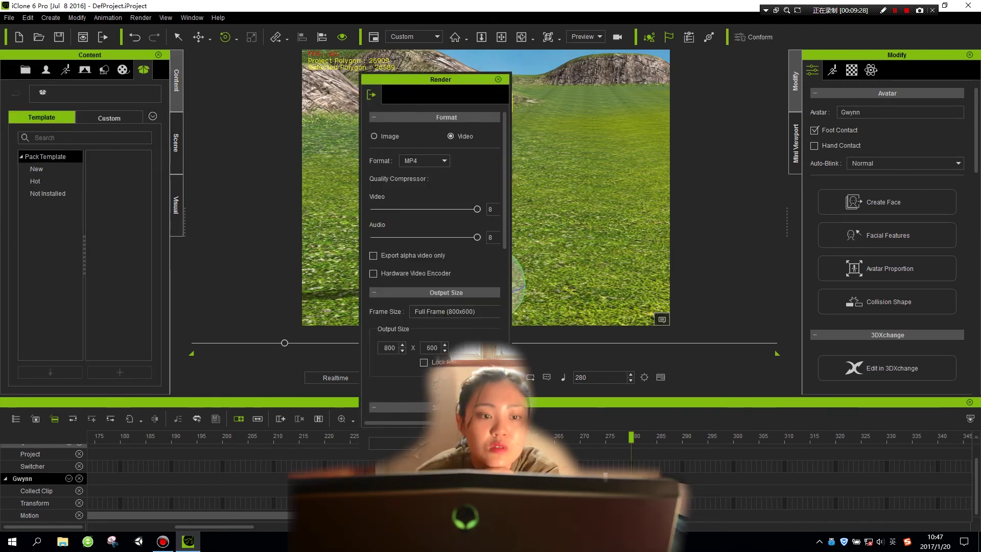
Set the video render's frame size to HD 1080p (1920x1080)
scroll(434, 230, down, 3)
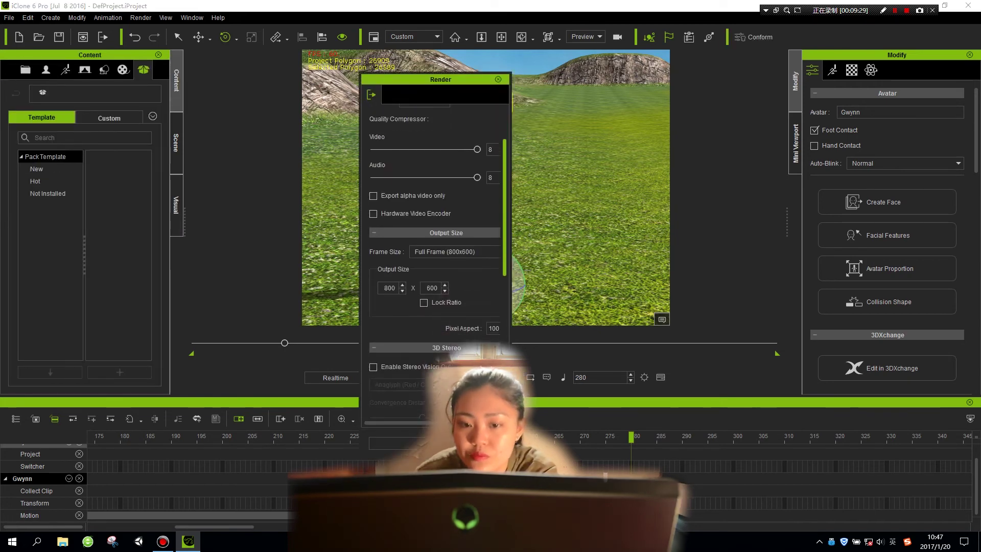
click(454, 244)
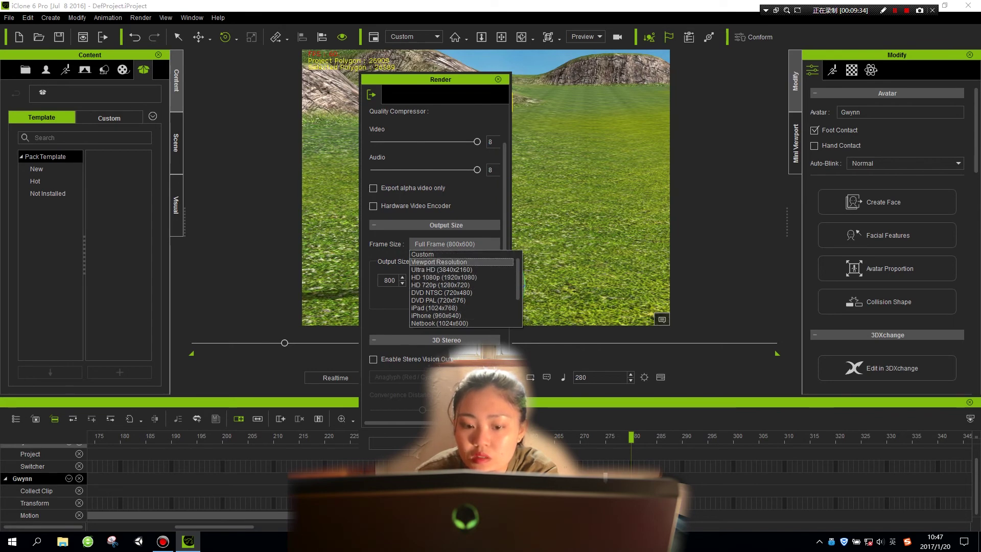
click(449, 278)
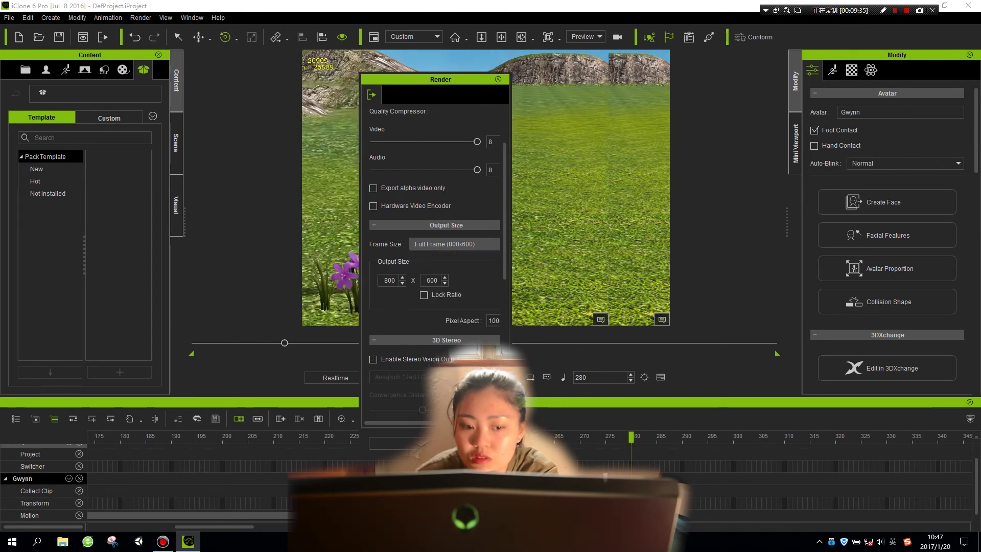
drag(504, 225, 504, 260)
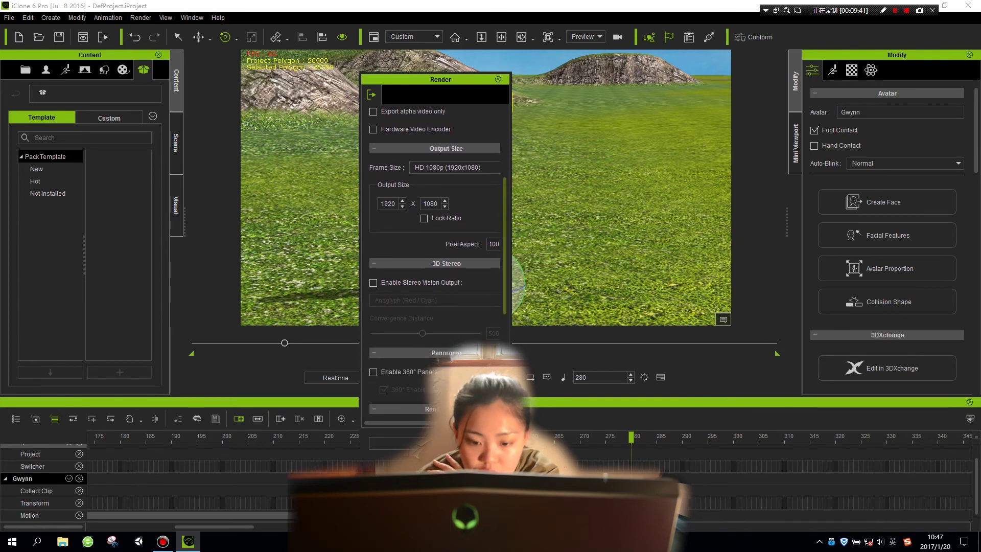
Enable High Quality Shadow for the final render and set the export range from frame 1 to 280
scroll(438, 255, down, 3)
scroll(435, 260, down, 5)
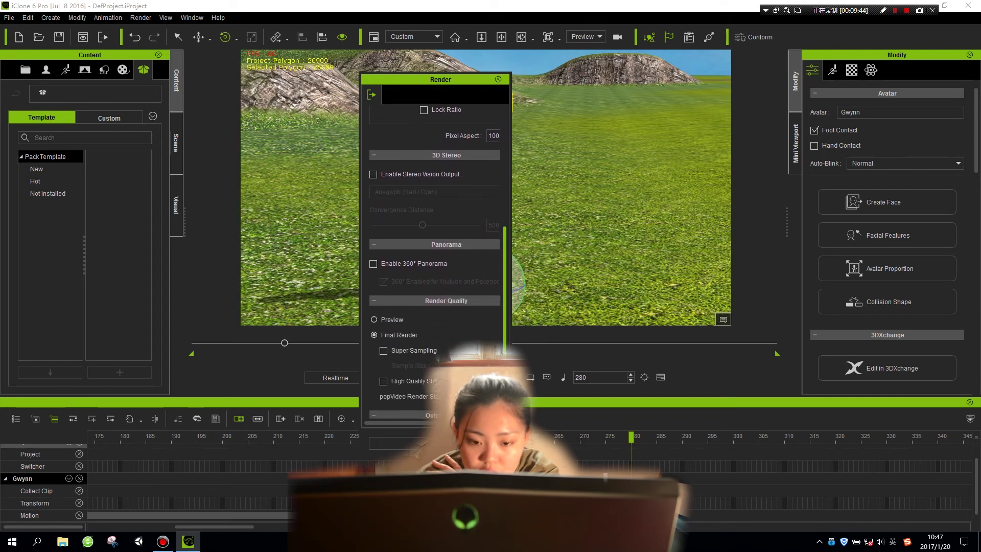
scroll(438, 255, down, 1)
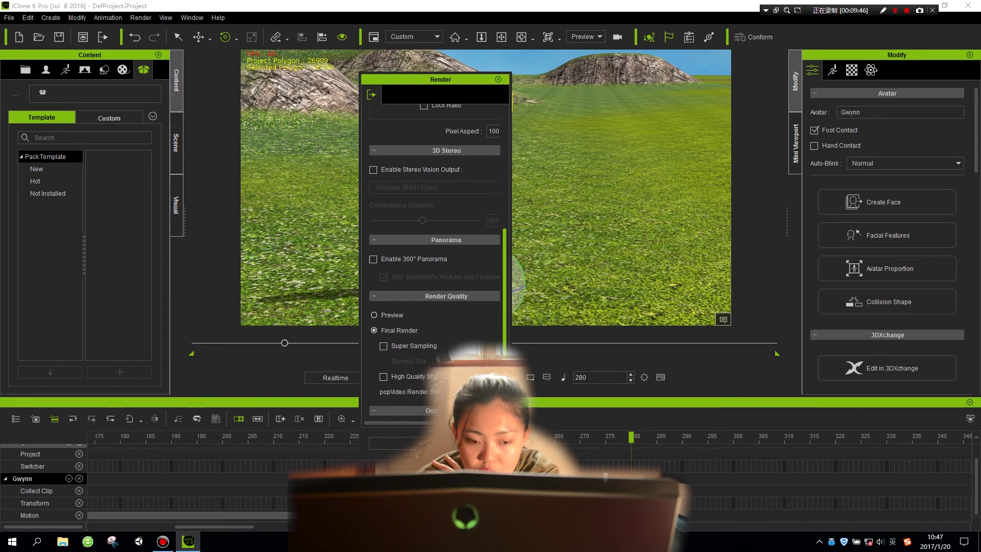
scroll(435, 260, down, 2)
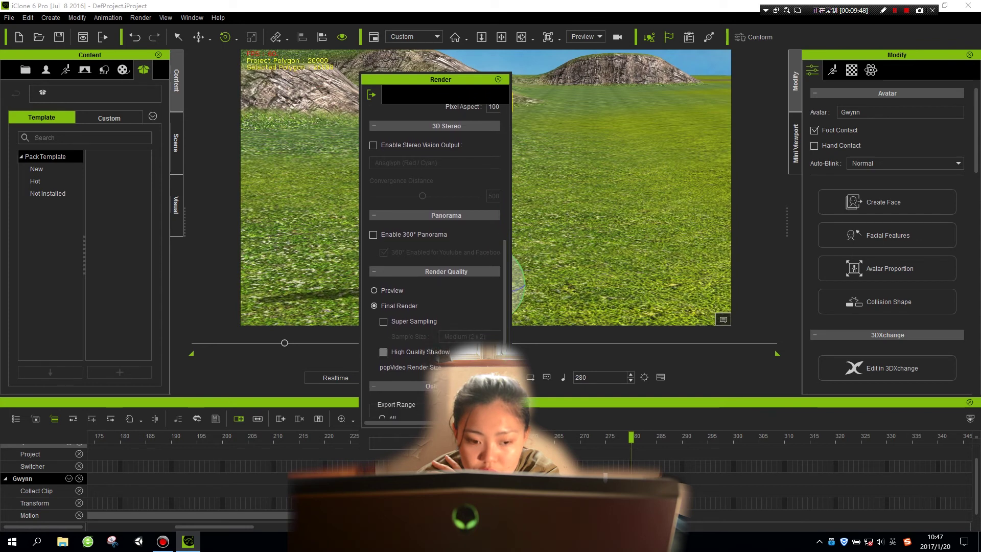
scroll(438, 255, down, 5)
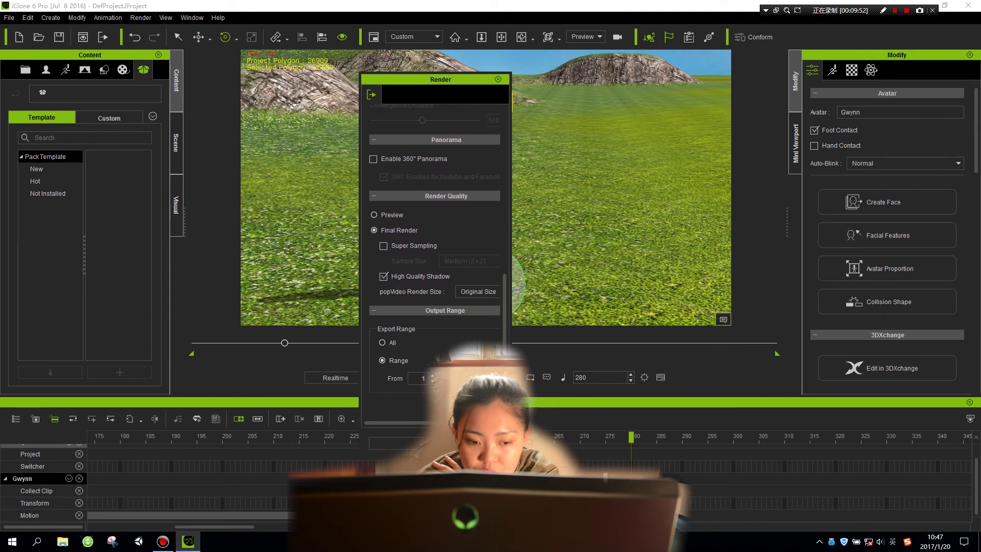
key(shift)
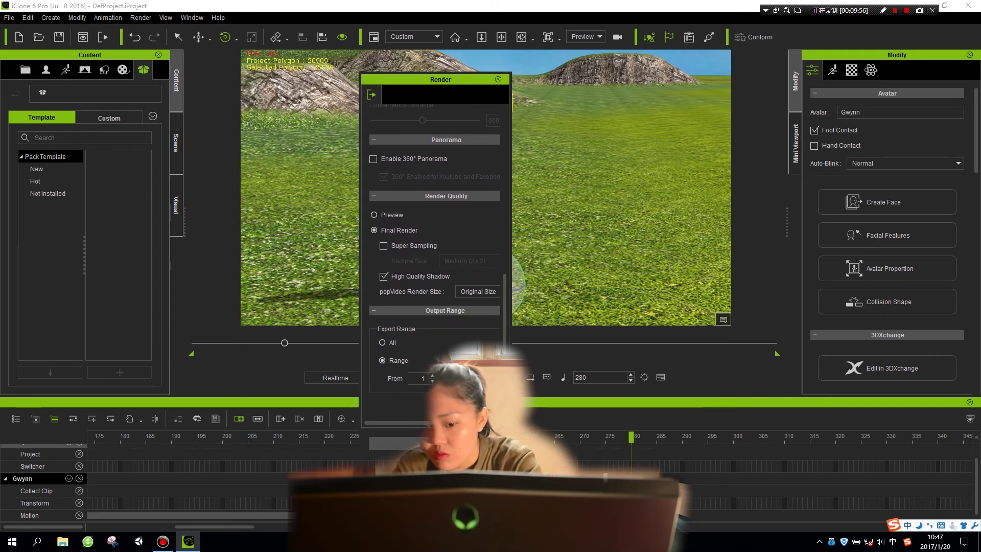
drag(444, 423, 472, 423)
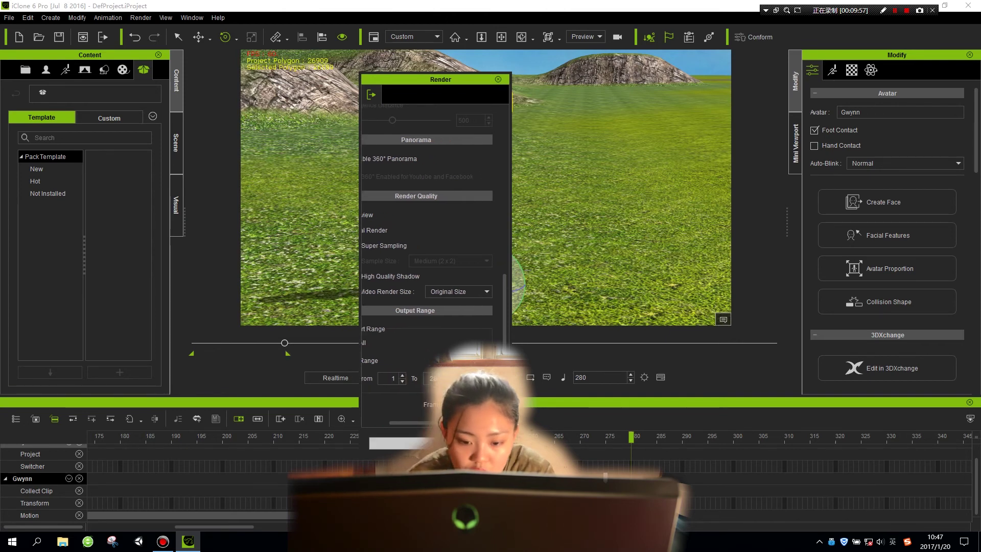
Export the animation to the desktop as the MP4 file test, replacing the existing file
click(434, 443)
click(120, 86)
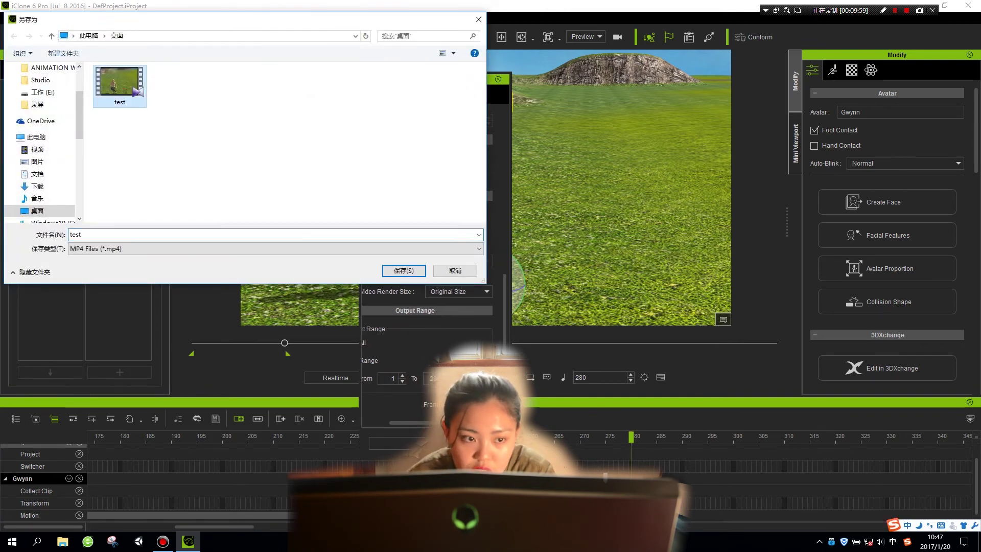
key(Return)
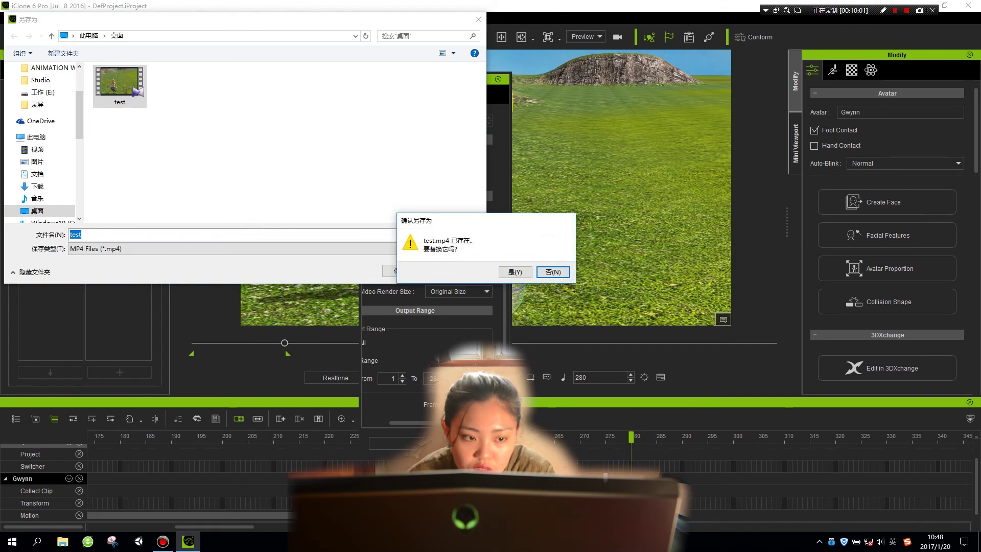
key(y)
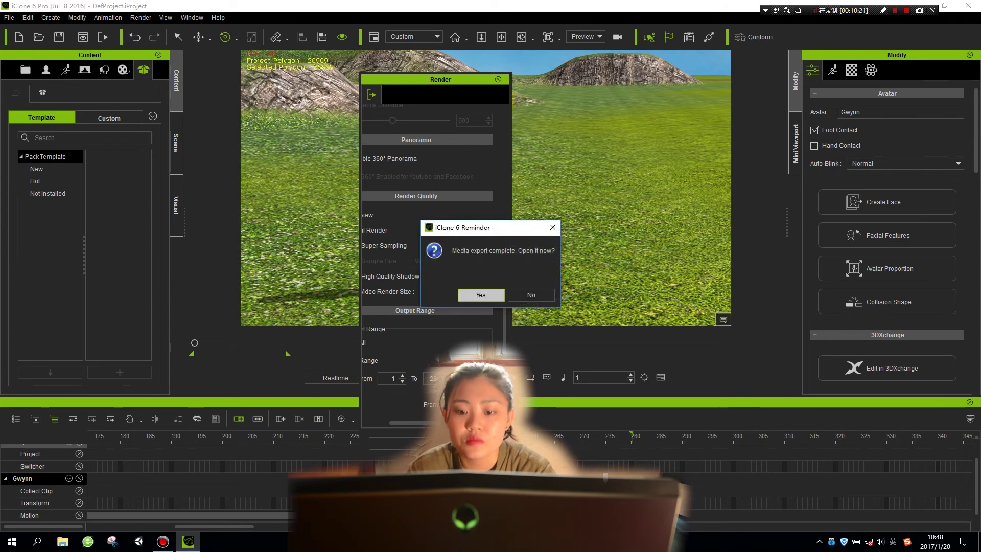
Open the exported video in KMPlayer, close the player, and quit iClone
click(481, 295)
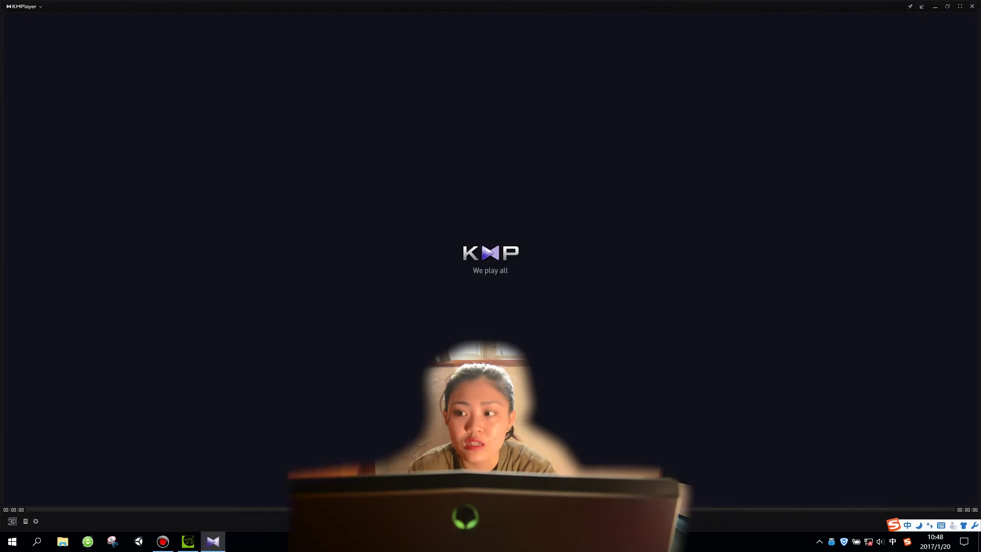
click(972, 6)
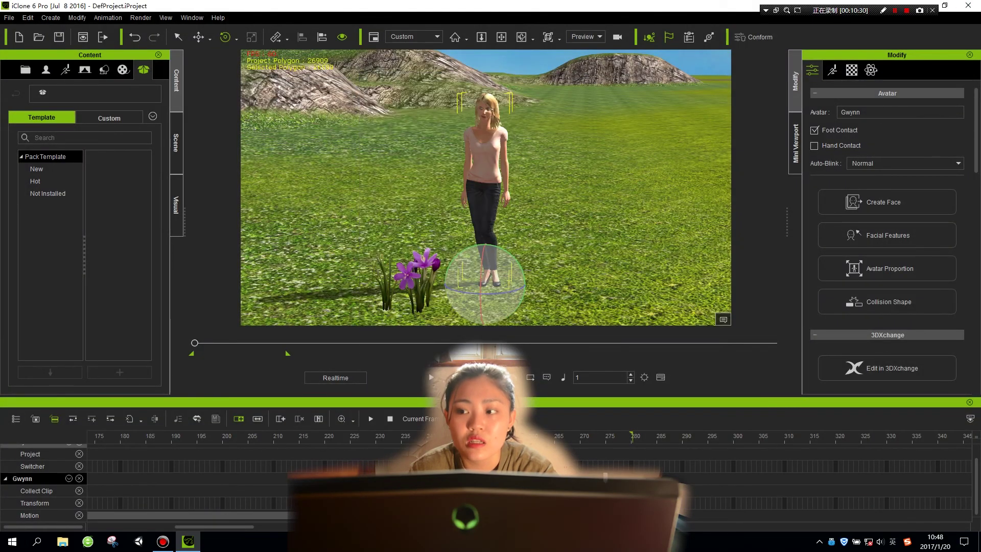
click(968, 6)
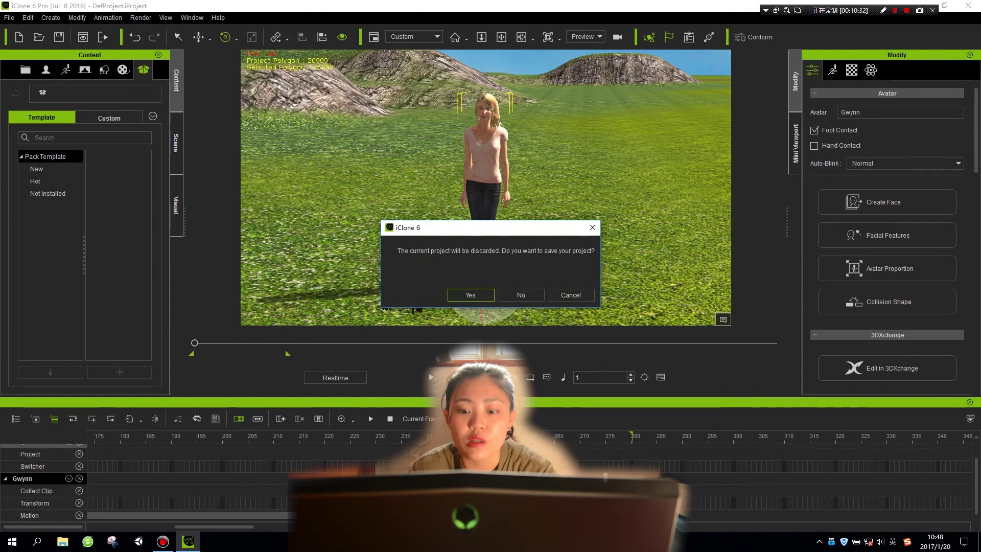
key(Return)
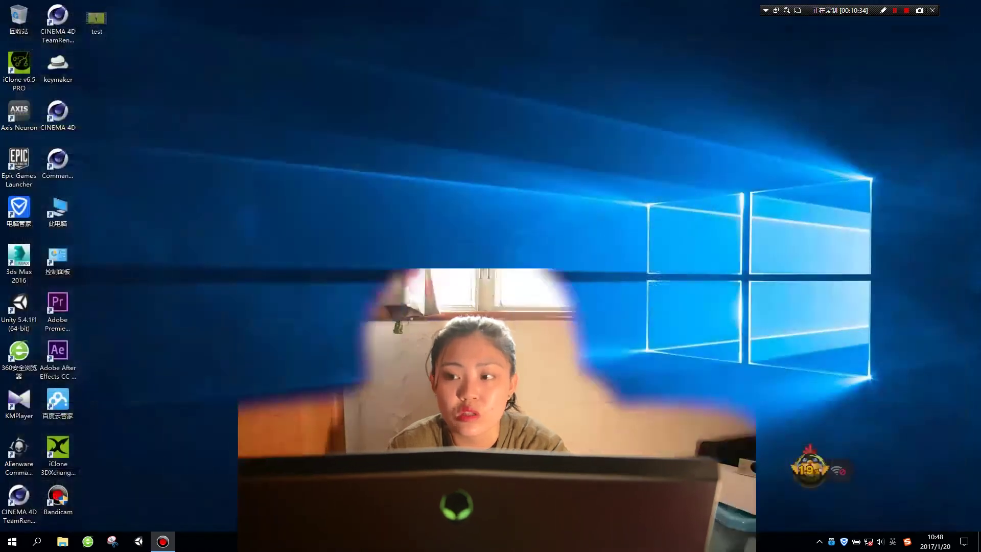